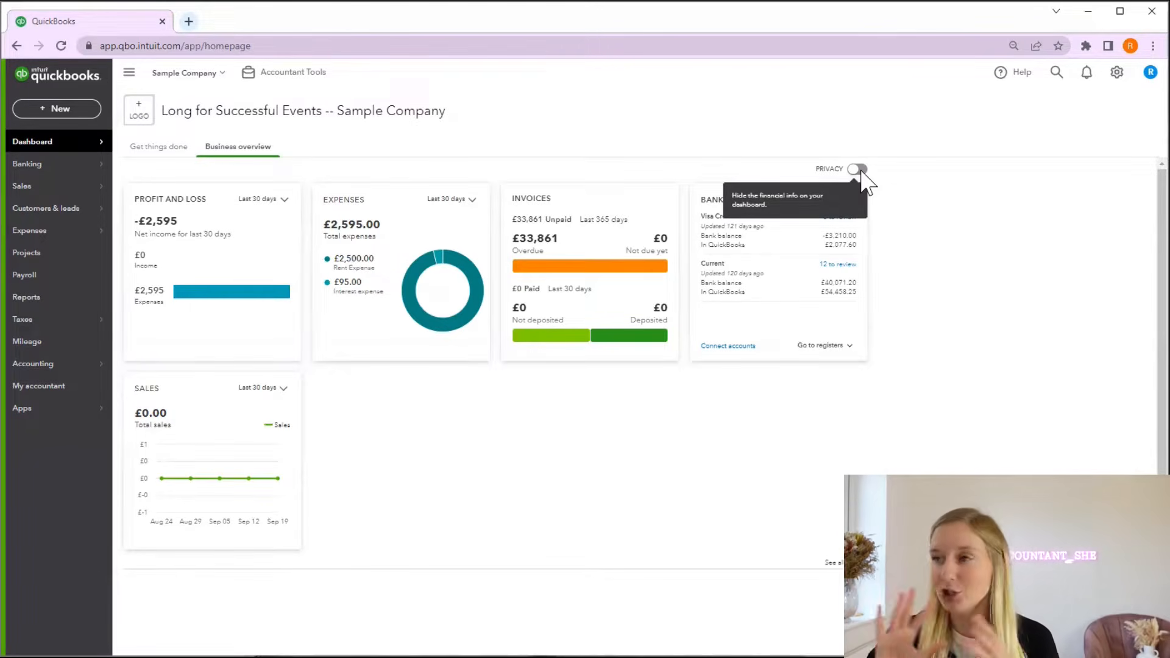
Step: Hide the dashboard's financial information with the privacy setting, and show it again
{"action": "left_click", "coordinate": [858, 169]}
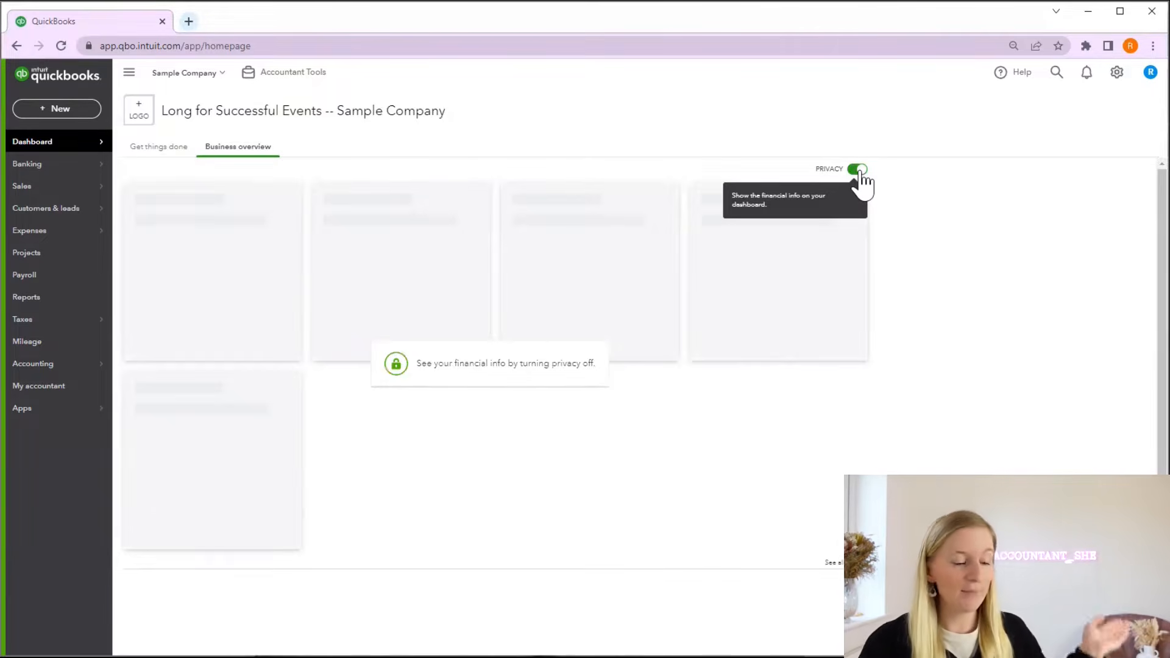
{"action": "left_click", "coordinate": [859, 170]}
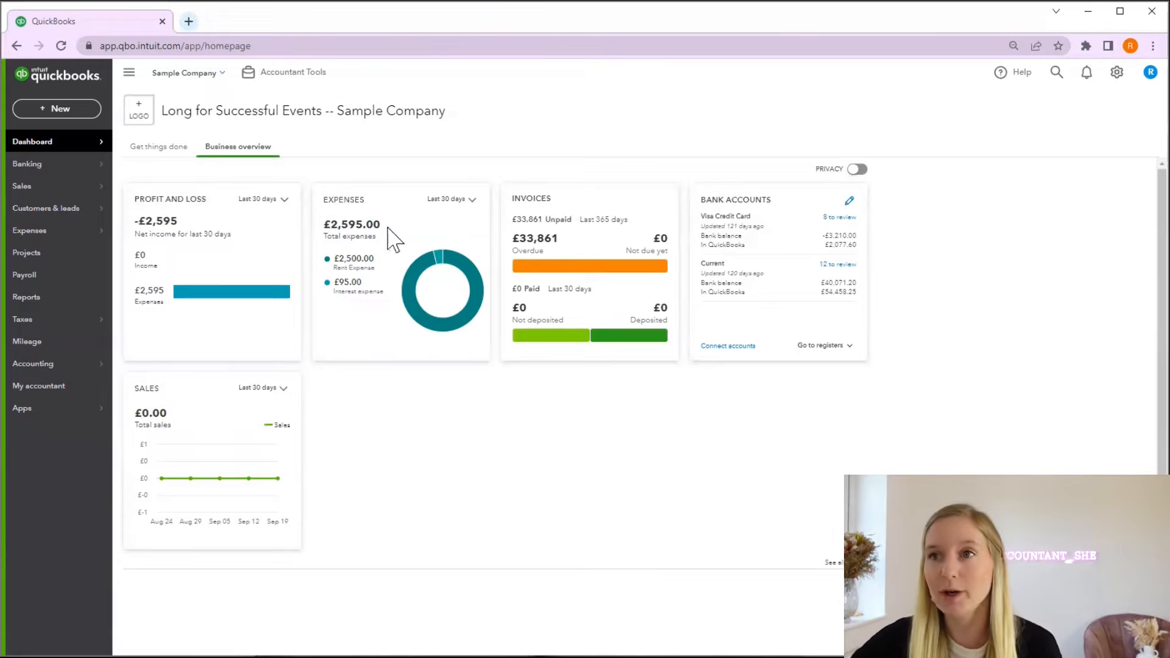
Step: Switch the profit and loss period on the dashboard to this quarter and finally to this year
{"action": "left_click", "coordinate": [277, 200]}
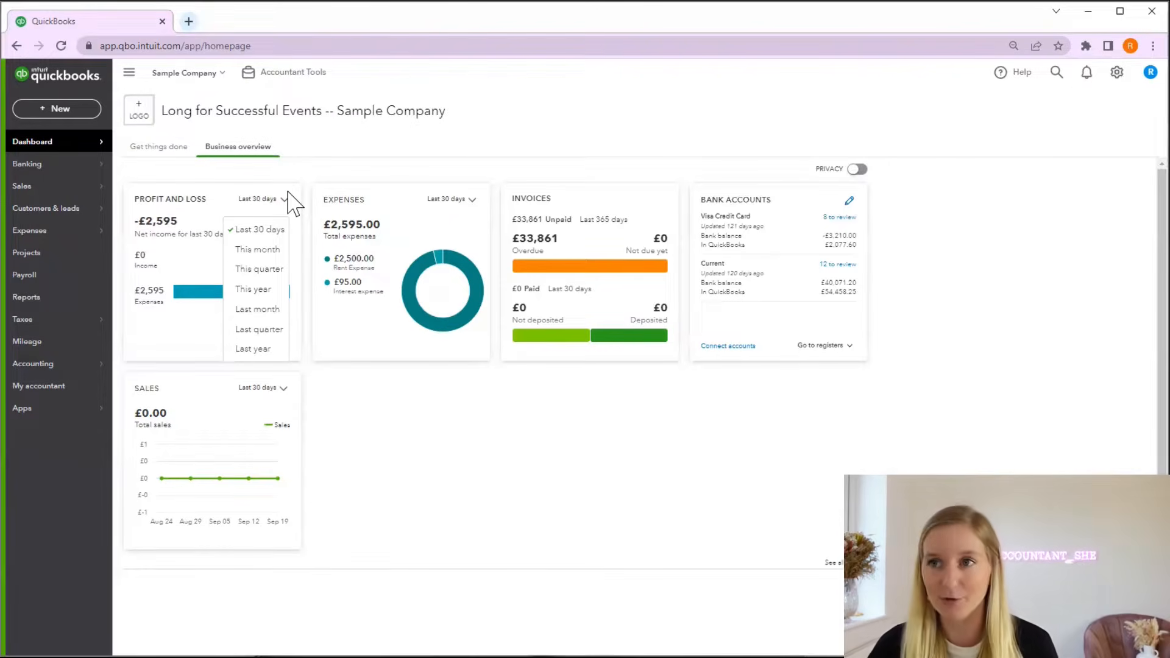
{"action": "left_click", "coordinate": [244, 268]}
{"action": "left_click", "coordinate": [261, 199]}
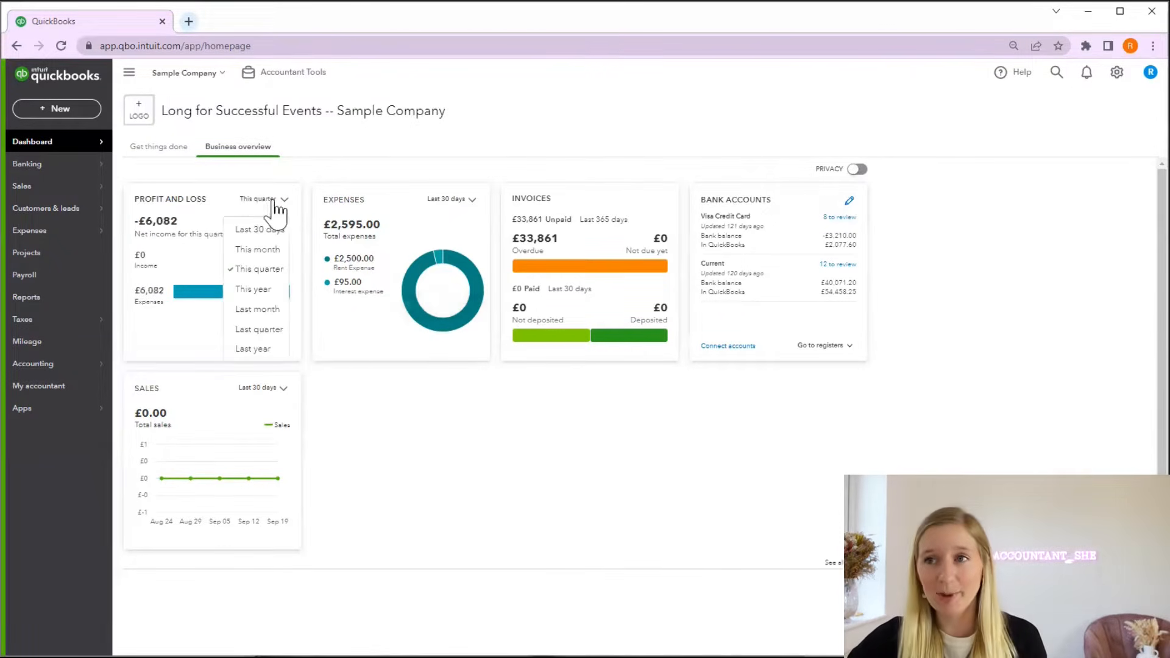
{"action": "left_click", "coordinate": [256, 289]}
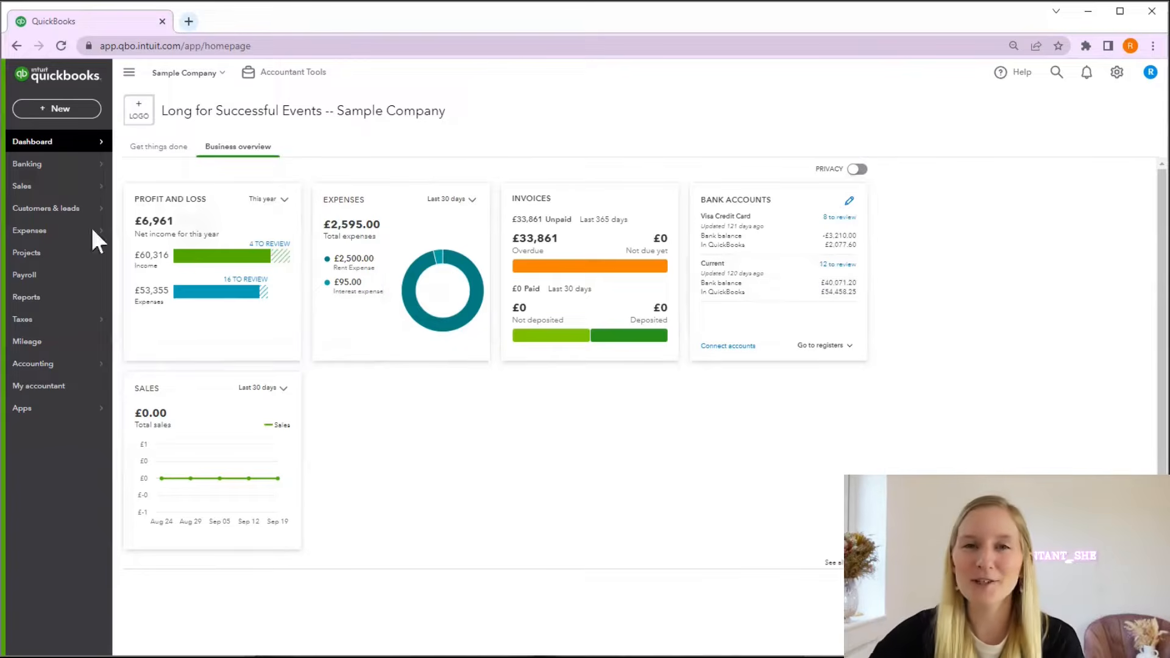
Step: Start a new invoice and add a new customer to it, entering the customer's full name as the display name
{"action": "mouse_move", "coordinate": [67, 186]}
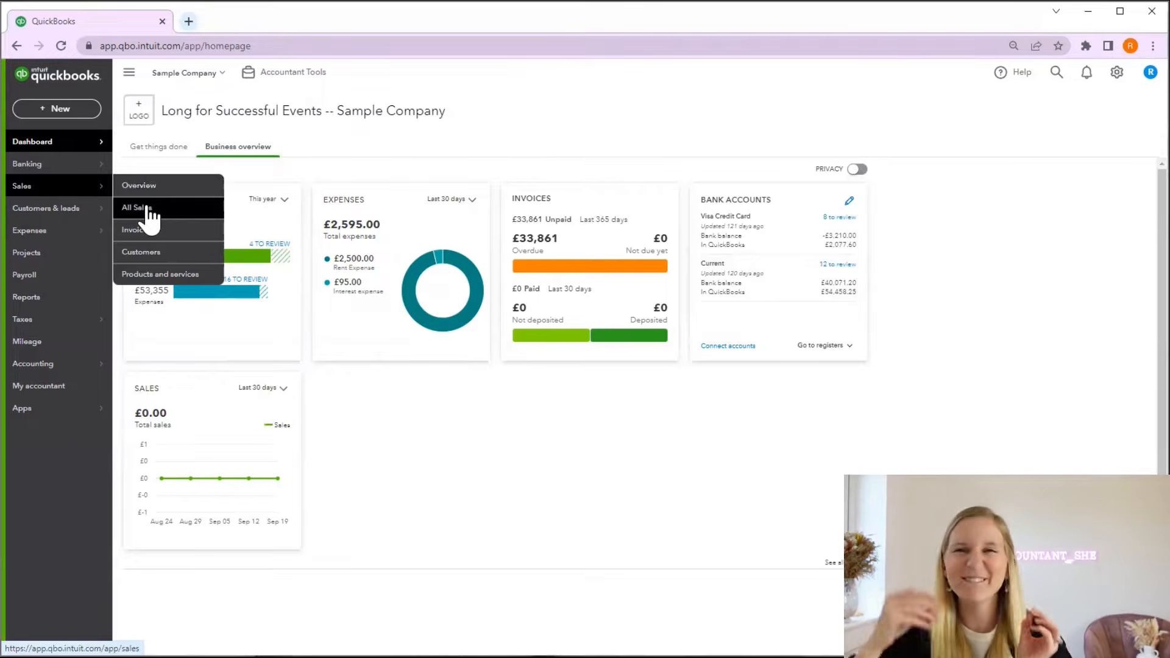
{"action": "left_click", "coordinate": [87, 111]}
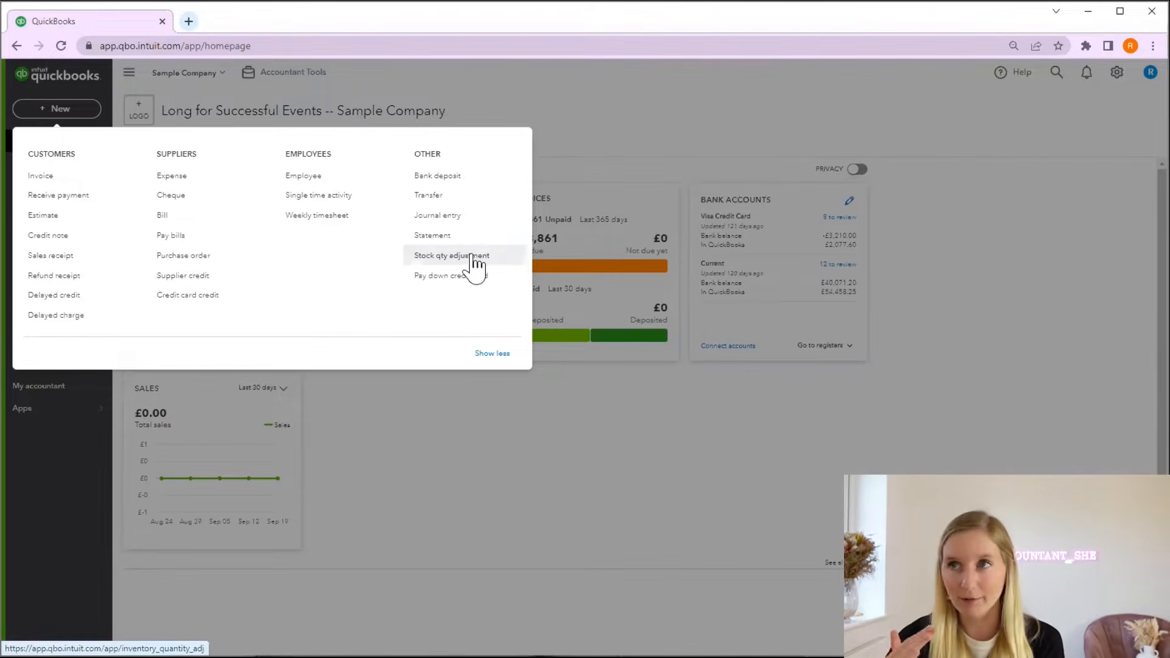
{"action": "left_click", "coordinate": [34, 176]}
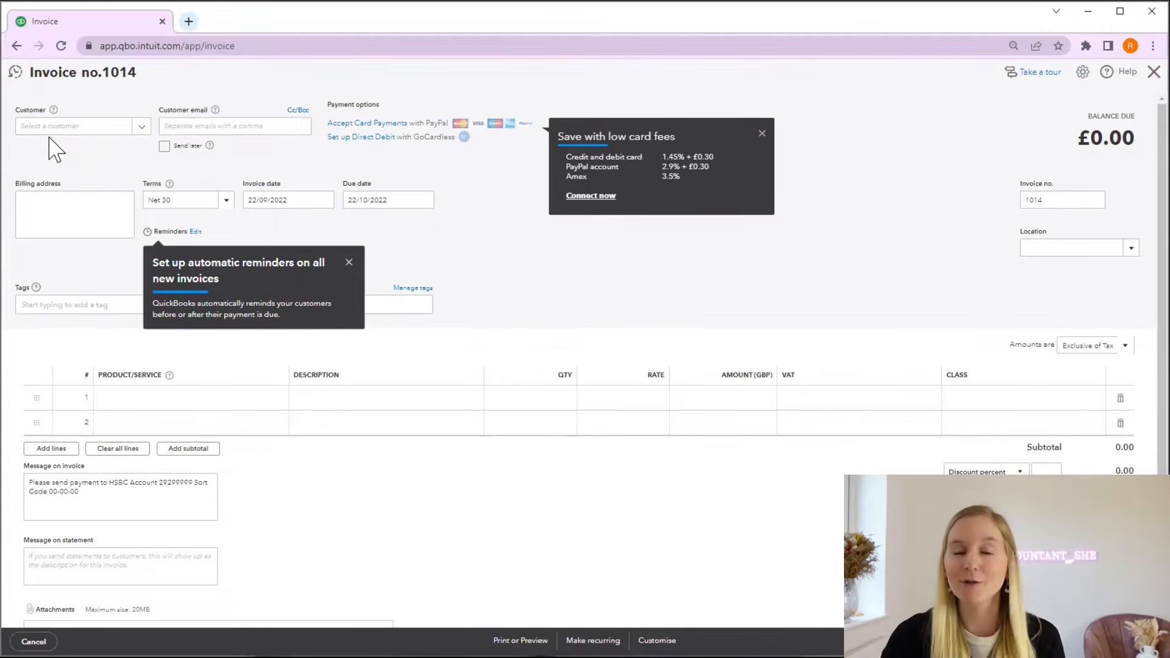
{"action": "left_click", "coordinate": [59, 126]}
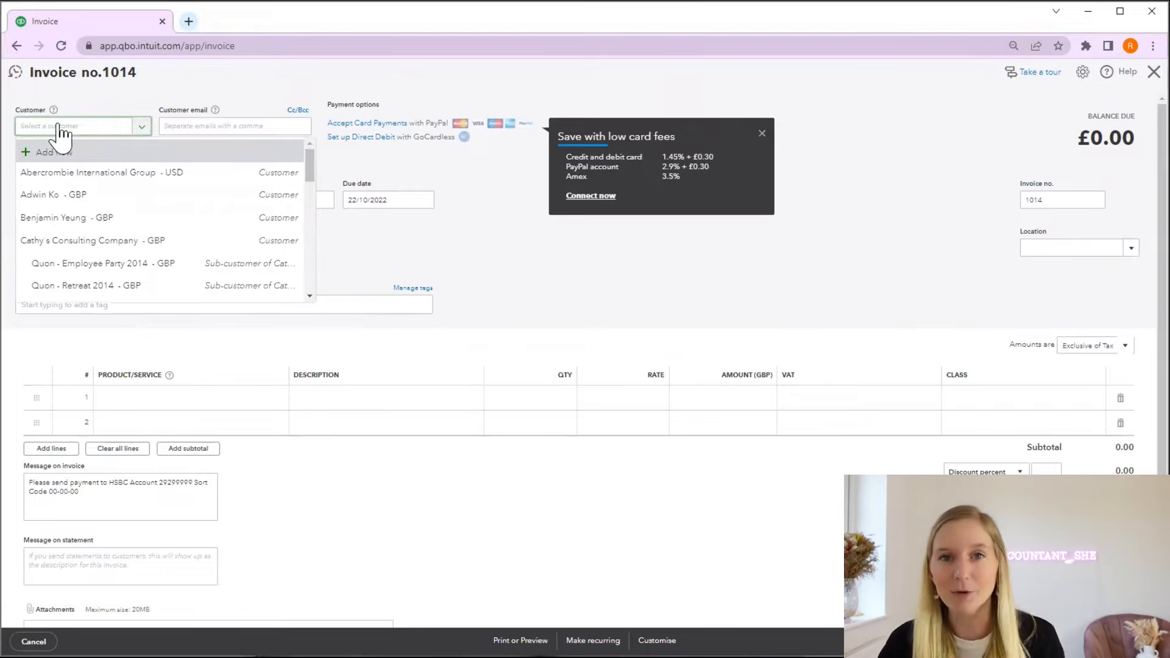
{"action": "type", "text": "Testy"}
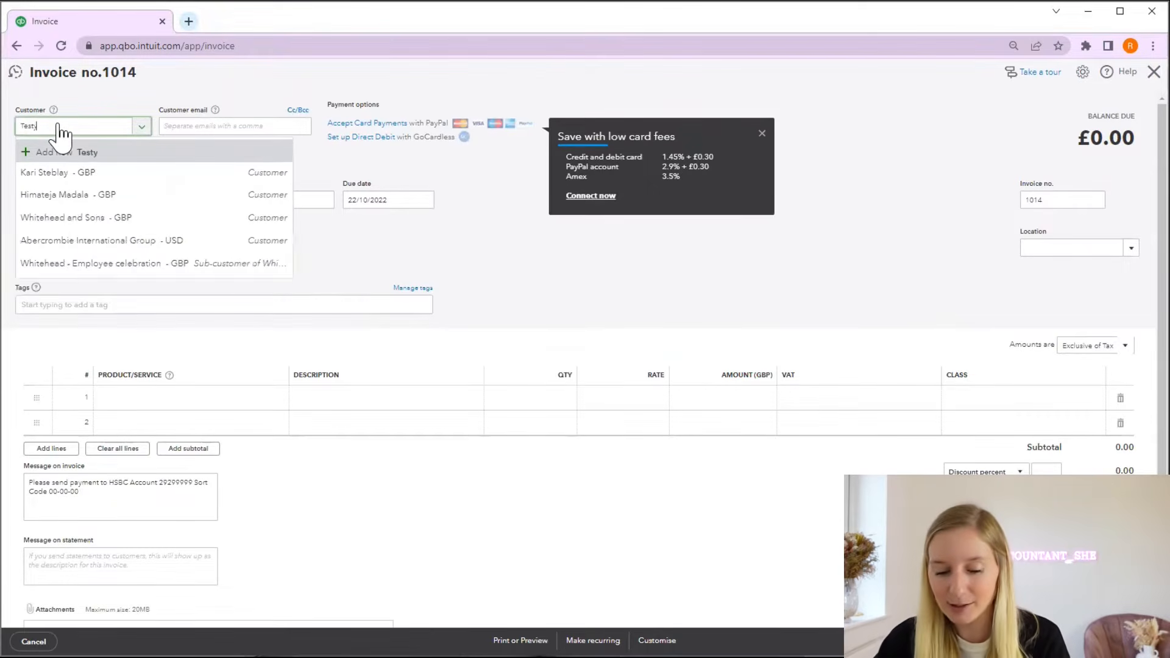
{"action": "type", "text": " McTesterson"}
{"action": "left_click", "coordinate": [77, 153]}
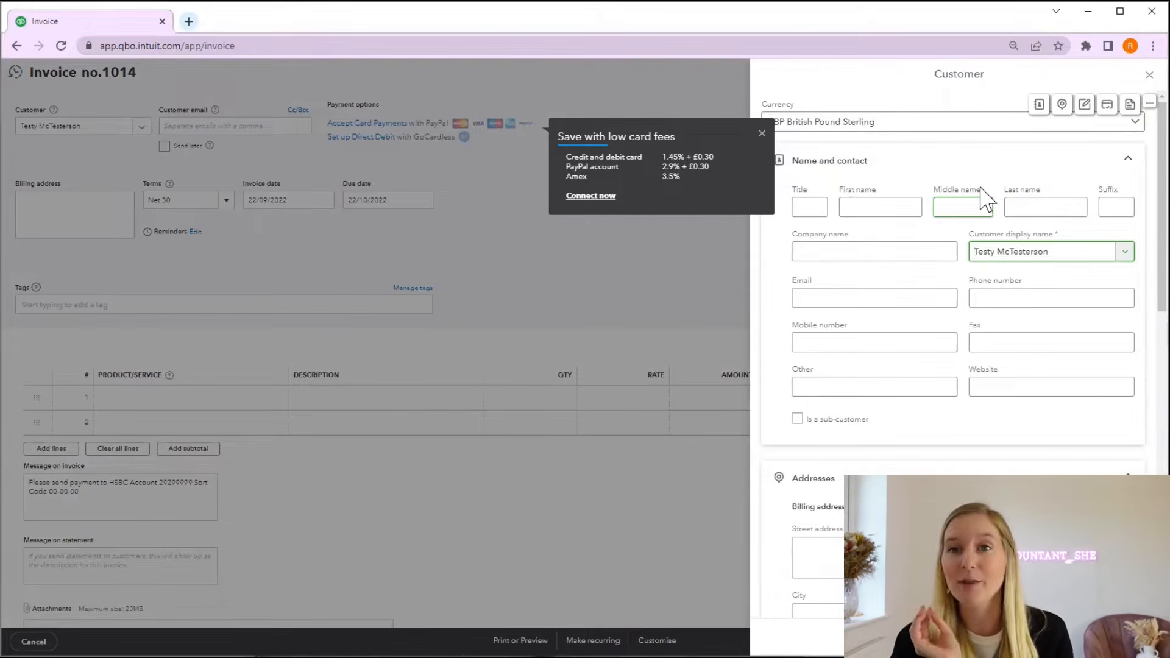
{"action": "scroll", "coordinate": [914, 386], "scroll_direction": "down", "scroll_amount": 15}
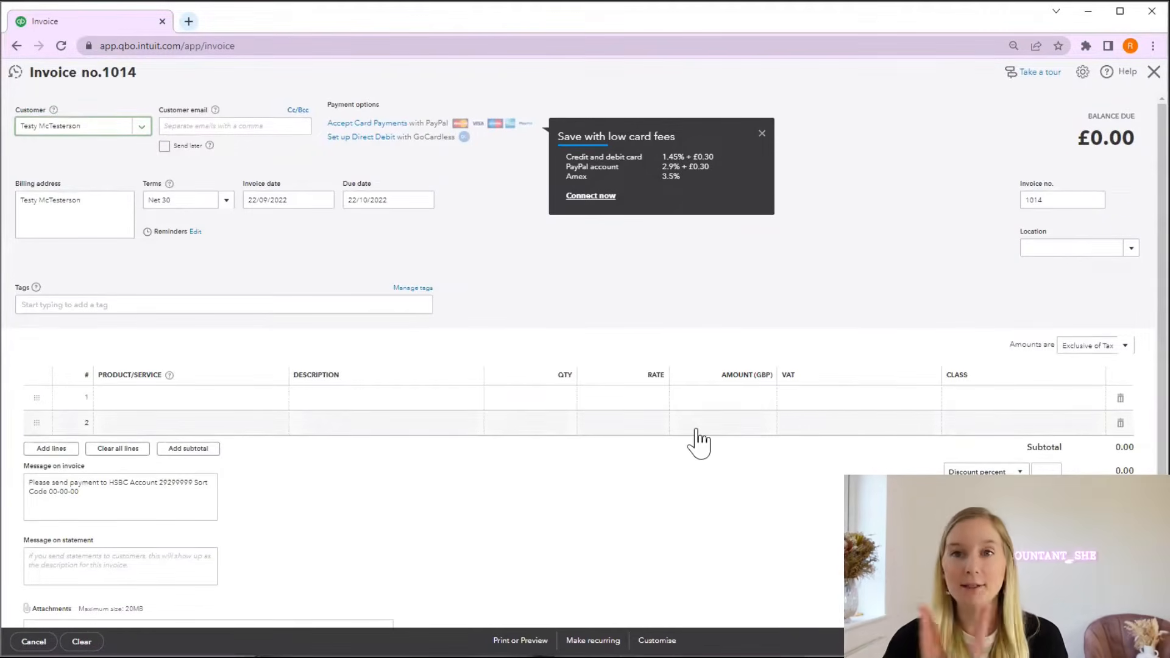
Step: Set the first invoice line to General services:Services with the description "Content Creation - 1 x YouTube Video"
{"action": "left_click", "coordinate": [217, 399]}
{"action": "left_click", "coordinate": [278, 400]}
{"action": "left_click", "coordinate": [280, 410]}
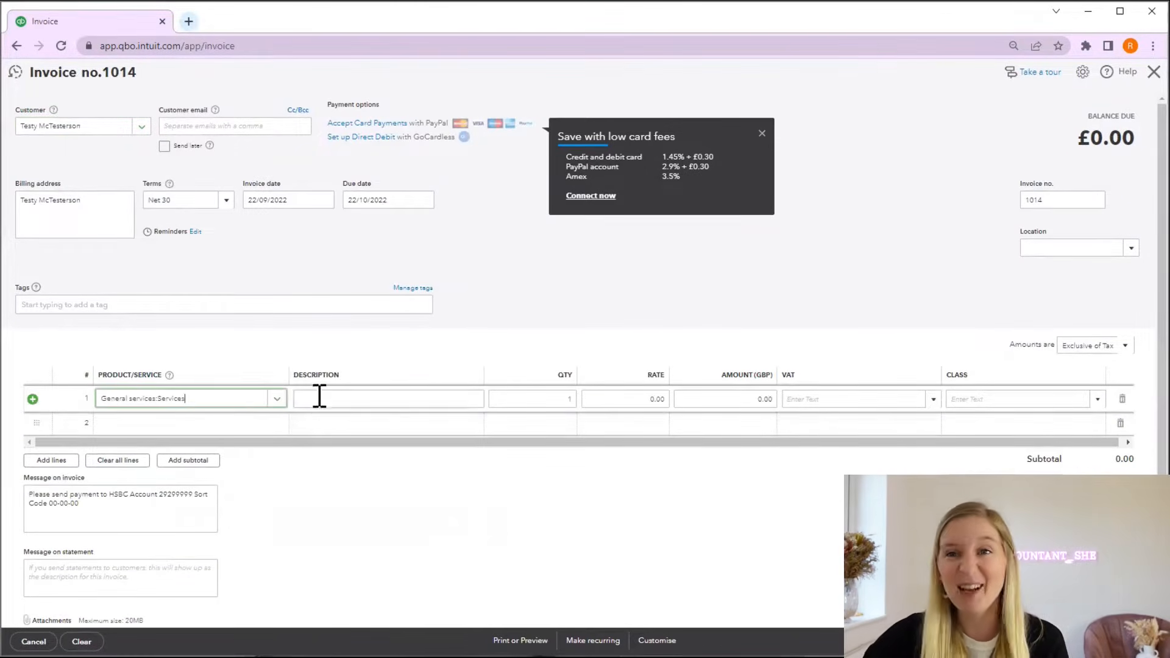
{"action": "left_click", "coordinate": [319, 399]}
{"action": "type", "text": "C"}
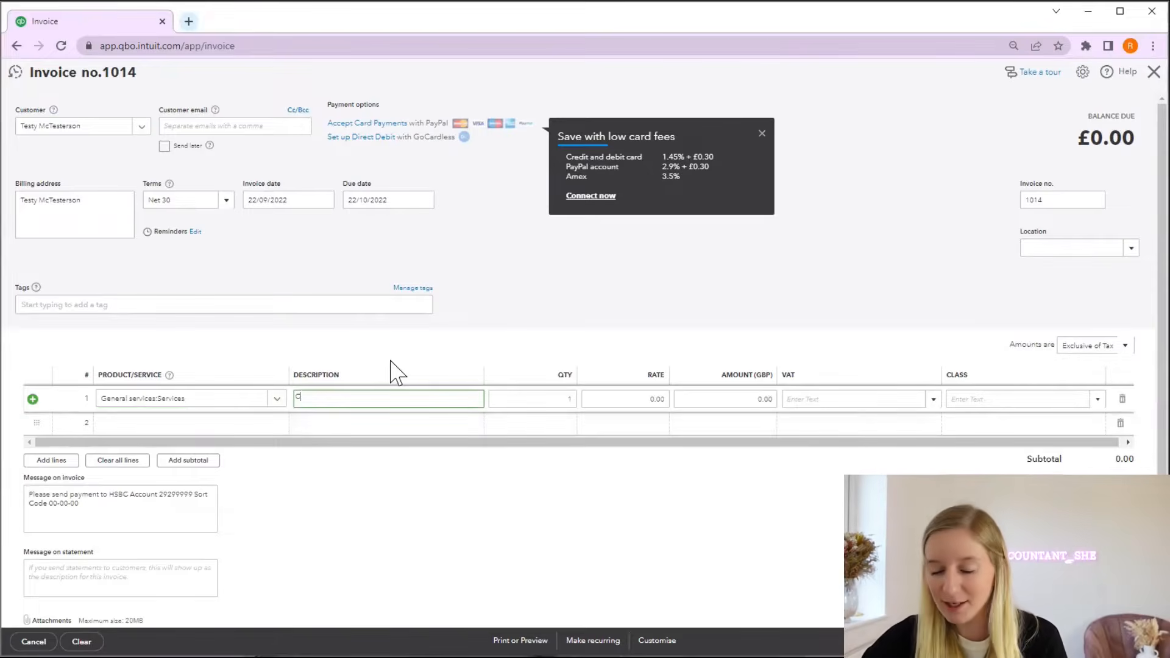
{"action": "type", "text": "ontent Creata"}
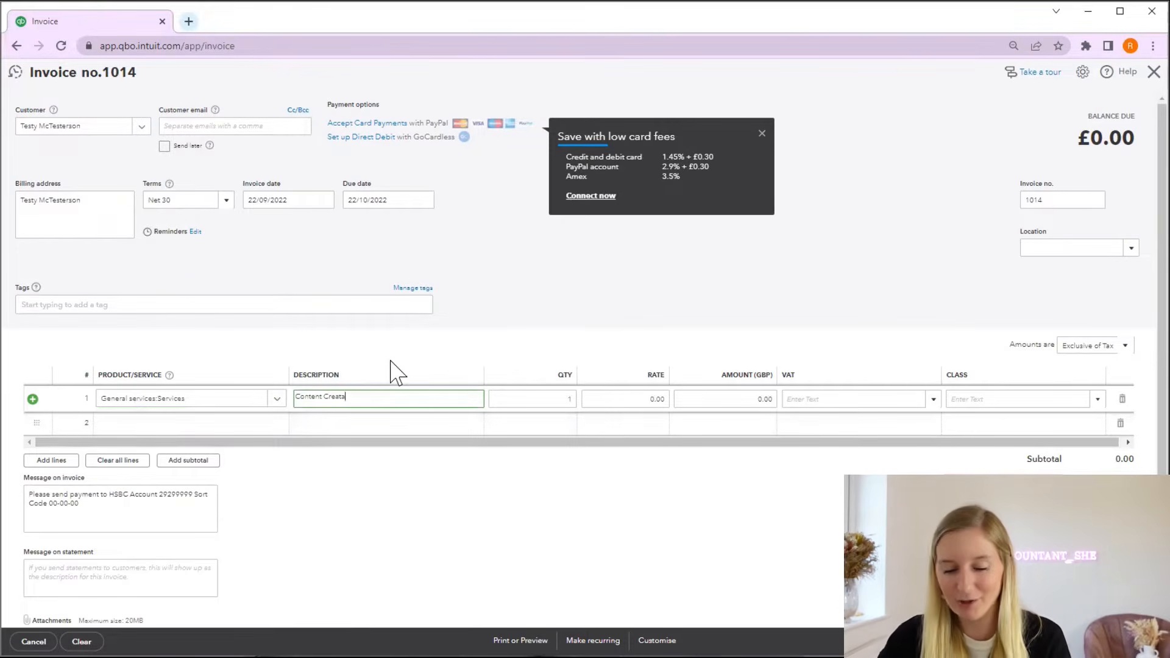
{"action": "type", "text": "ion - 1 x YouTube Video"}
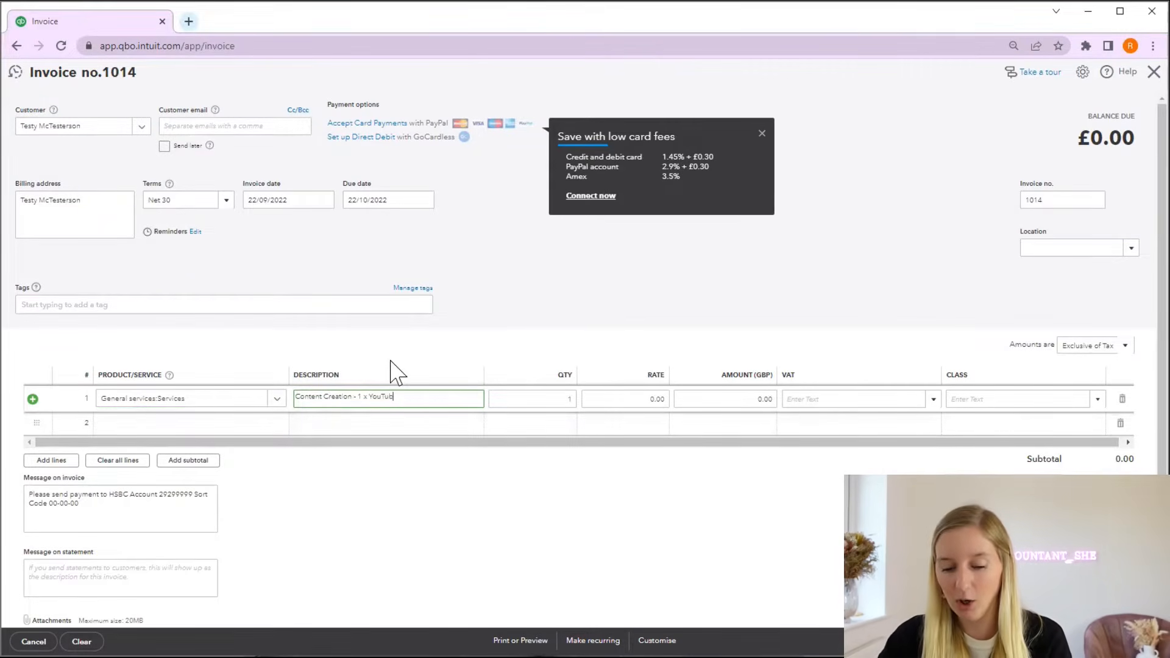
Step: Set the rate of the first invoice line to 500
{"action": "key", "text": "Tab"}
{"action": "key", "text": "Tab"}
{"action": "type", "text": "50"}
{"action": "key", "text": "Tab"}
{"action": "key", "text": "Tab"}
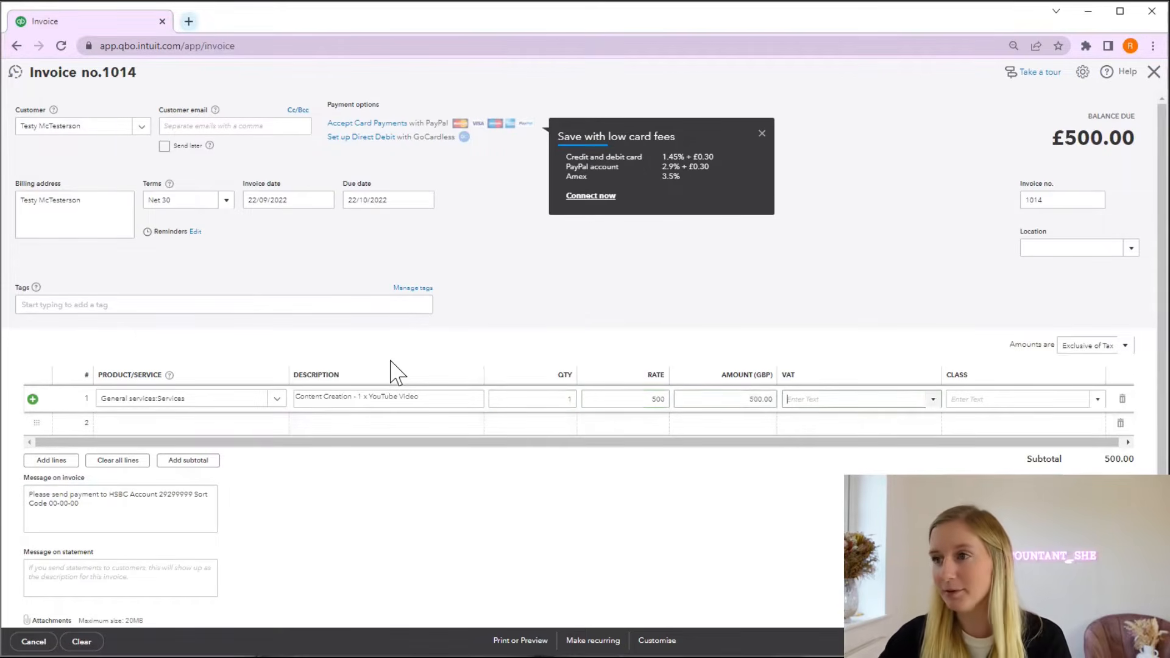
{"action": "key", "text": "Tab"}
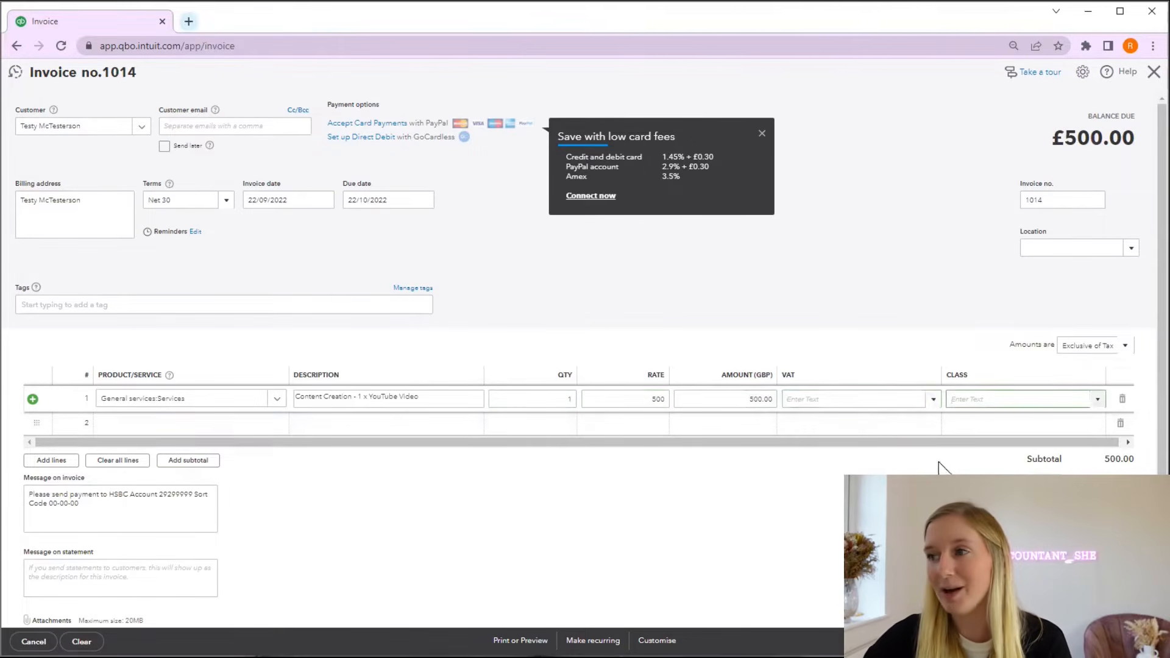
{"action": "left_click", "coordinate": [1098, 399]}
{"action": "left_click", "coordinate": [931, 299]}
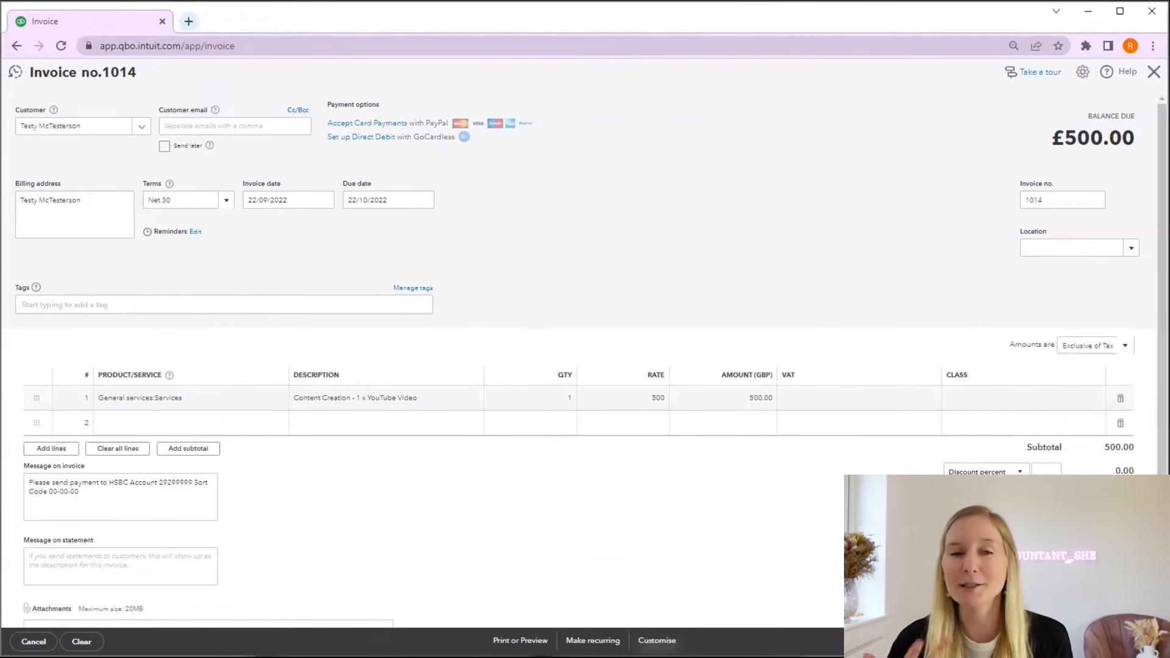
Step: Review the invoice's payment terms options, invoice date and due date
{"action": "scroll", "coordinate": [585, 375], "scroll_direction": "down", "scroll_amount": 1}
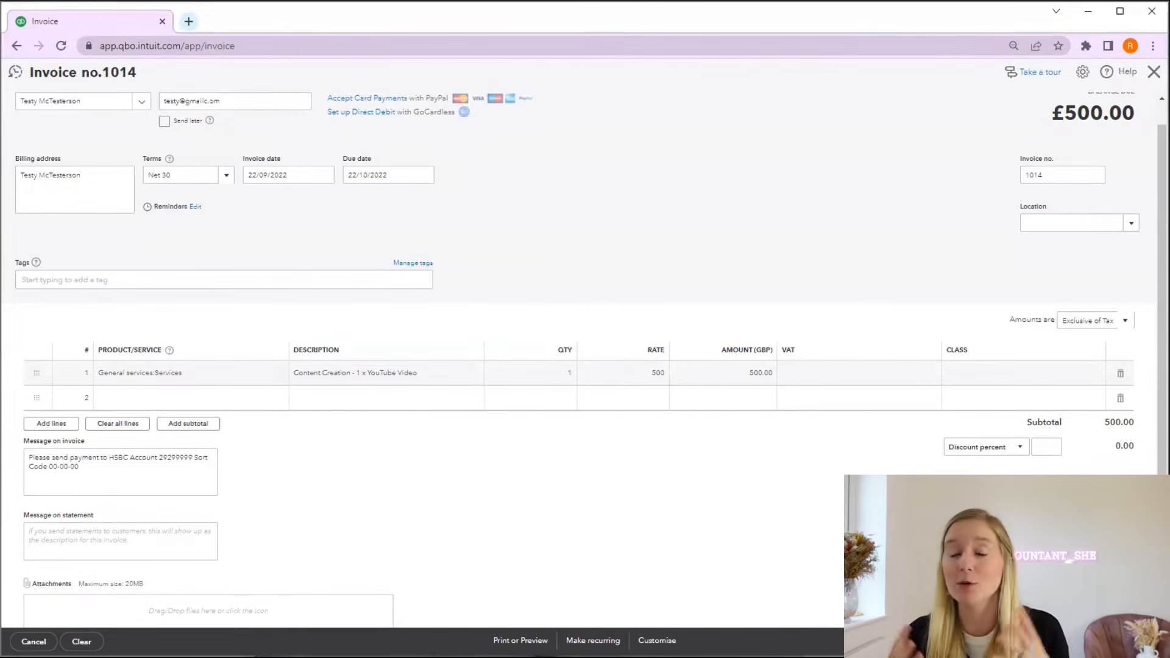
{"action": "left_click", "coordinate": [227, 178]}
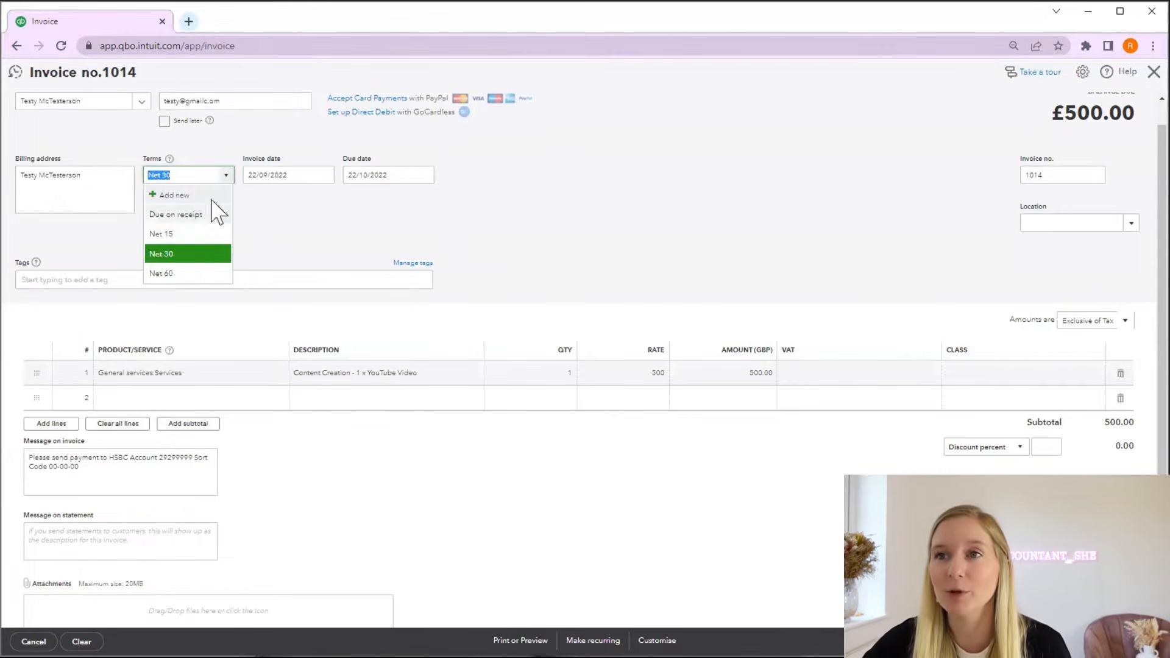
{"action": "left_click", "coordinate": [276, 173]}
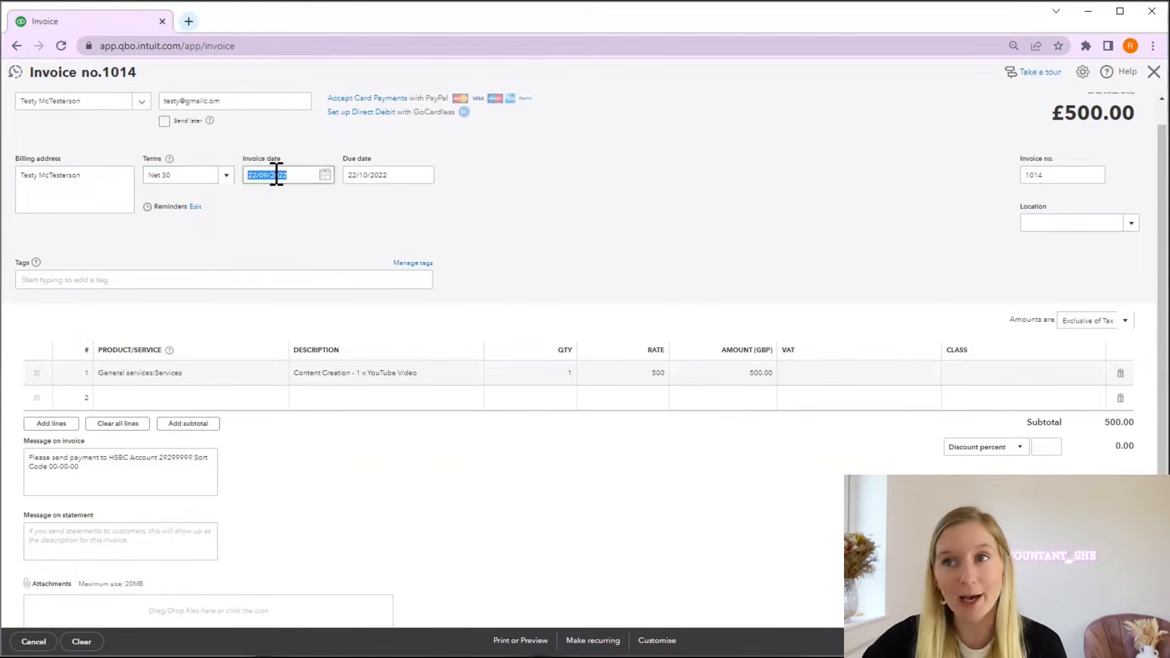
{"action": "left_click", "coordinate": [370, 175]}
{"action": "left_click", "coordinate": [509, 230]}
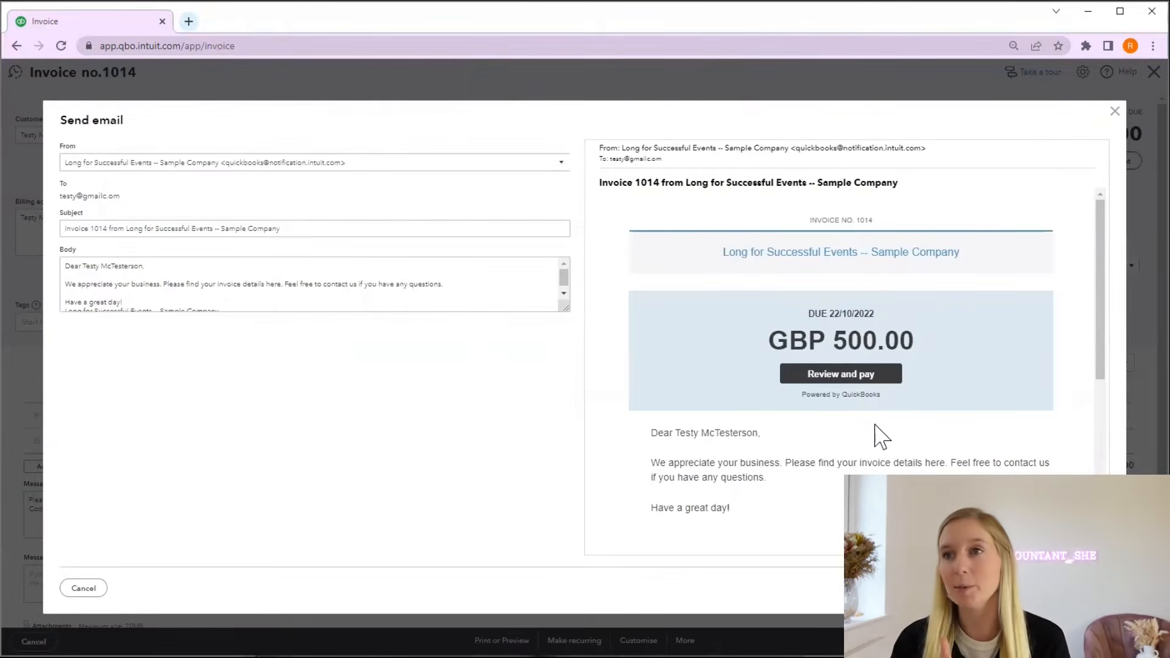
Step: Look over the body text and the preview of the email that sends the invoice
{"action": "left_click", "coordinate": [284, 282]}
{"action": "key", "text": "ctrl+a"}
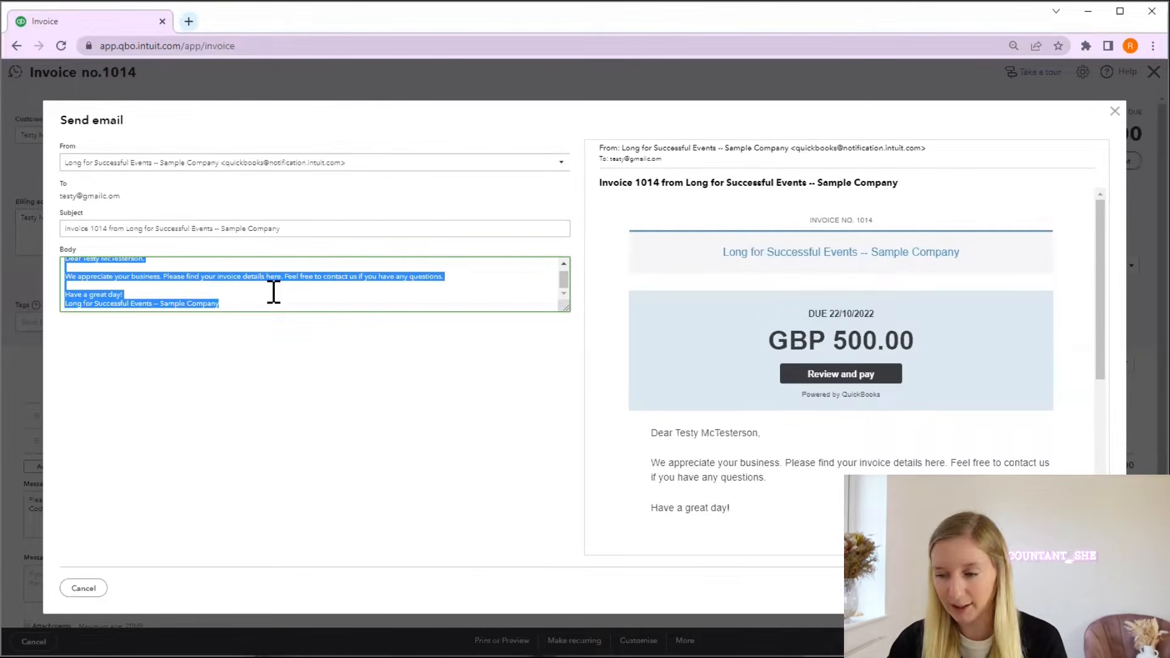
{"action": "scroll", "coordinate": [896, 385], "scroll_direction": "down", "scroll_amount": 1}
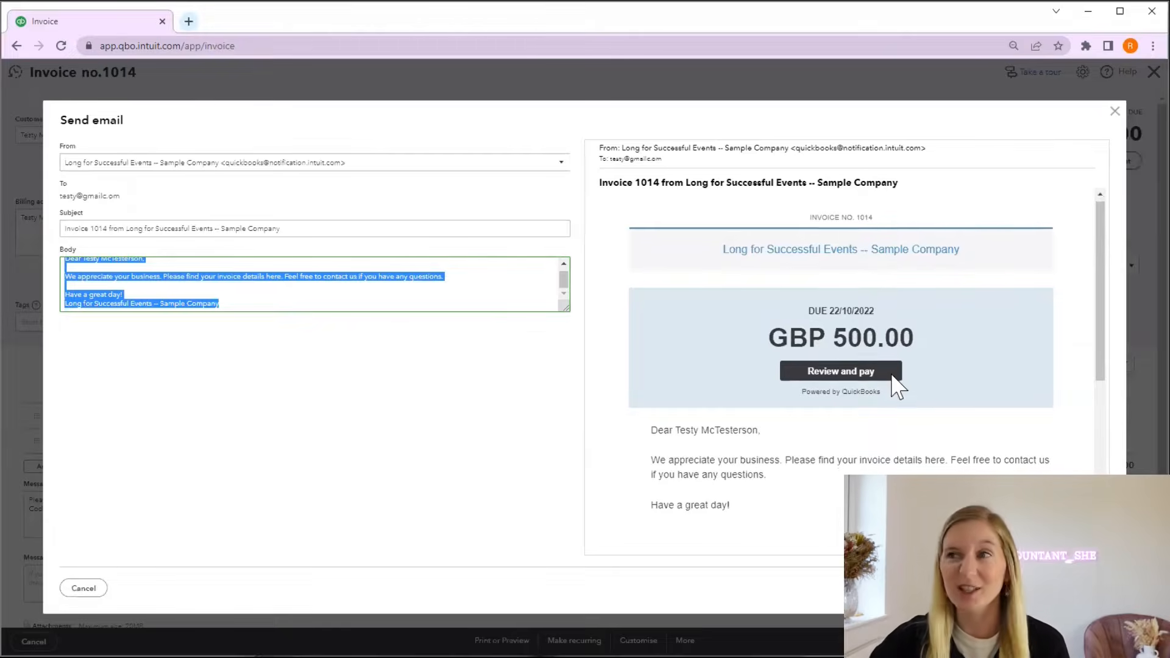
{"action": "left_click", "coordinate": [480, 438]}
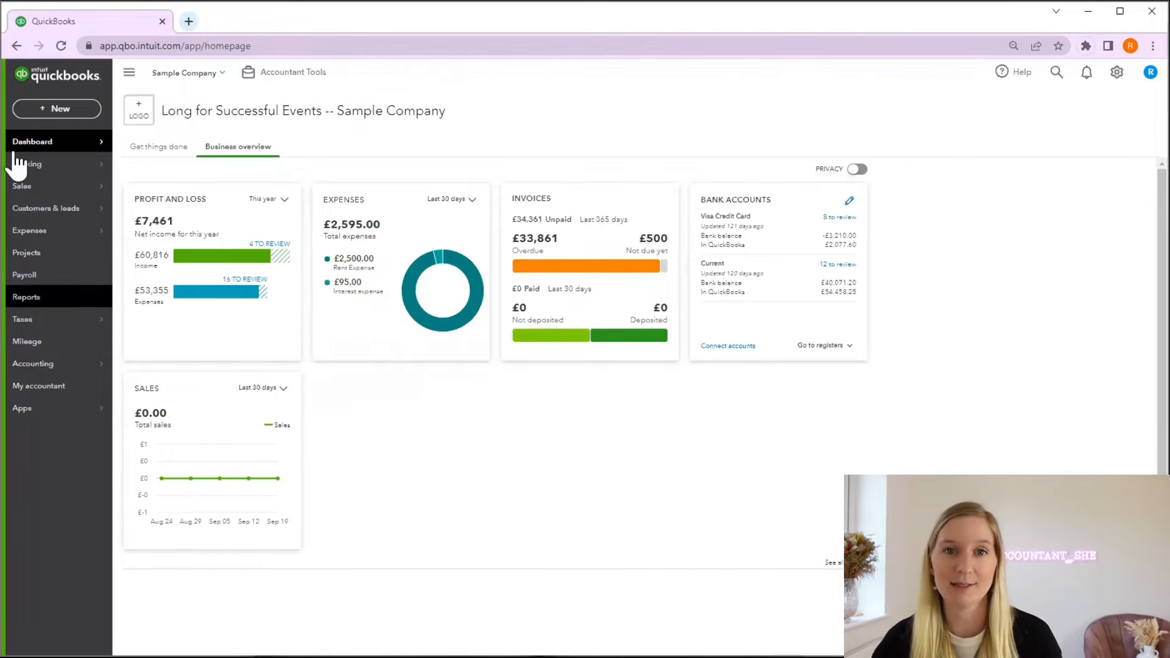
Step: Start a new bill for the first existing supplier in the list and set its terms to Net 30
{"action": "left_click", "coordinate": [57, 110]}
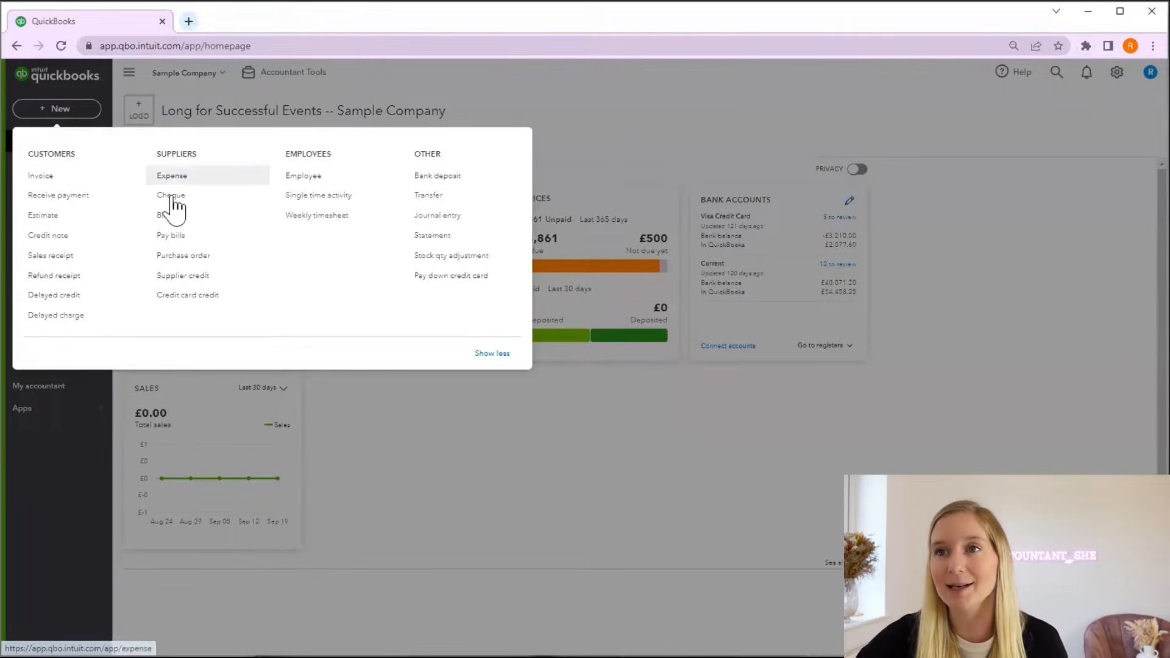
{"action": "left_click", "coordinate": [168, 215]}
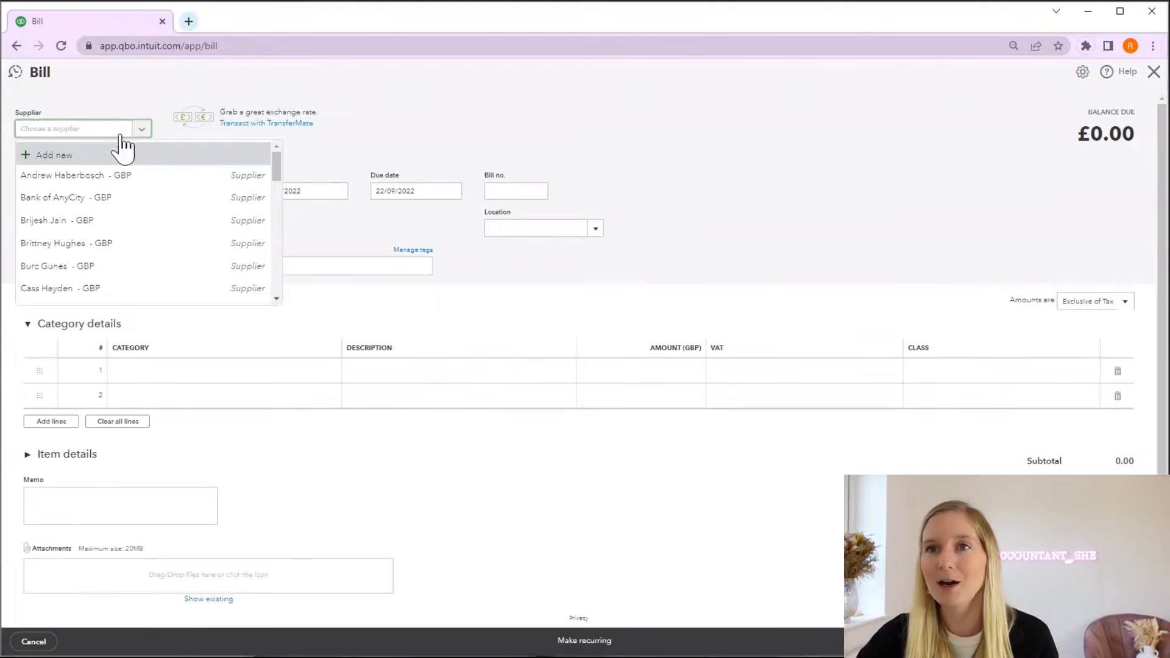
{"action": "left_click", "coordinate": [125, 177]}
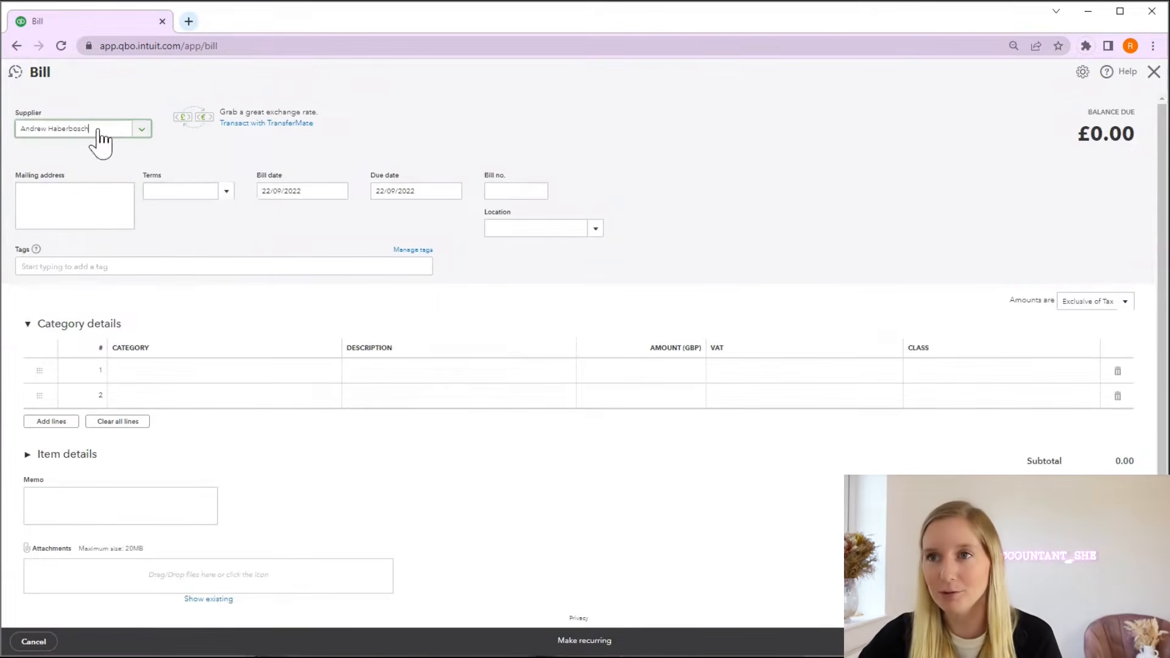
{"action": "left_click", "coordinate": [182, 190]}
{"action": "type", "text": "Net 30"}
{"action": "key", "text": "Tab"}
{"action": "key", "text": "Tab"}
{"action": "key", "text": "Tab"}
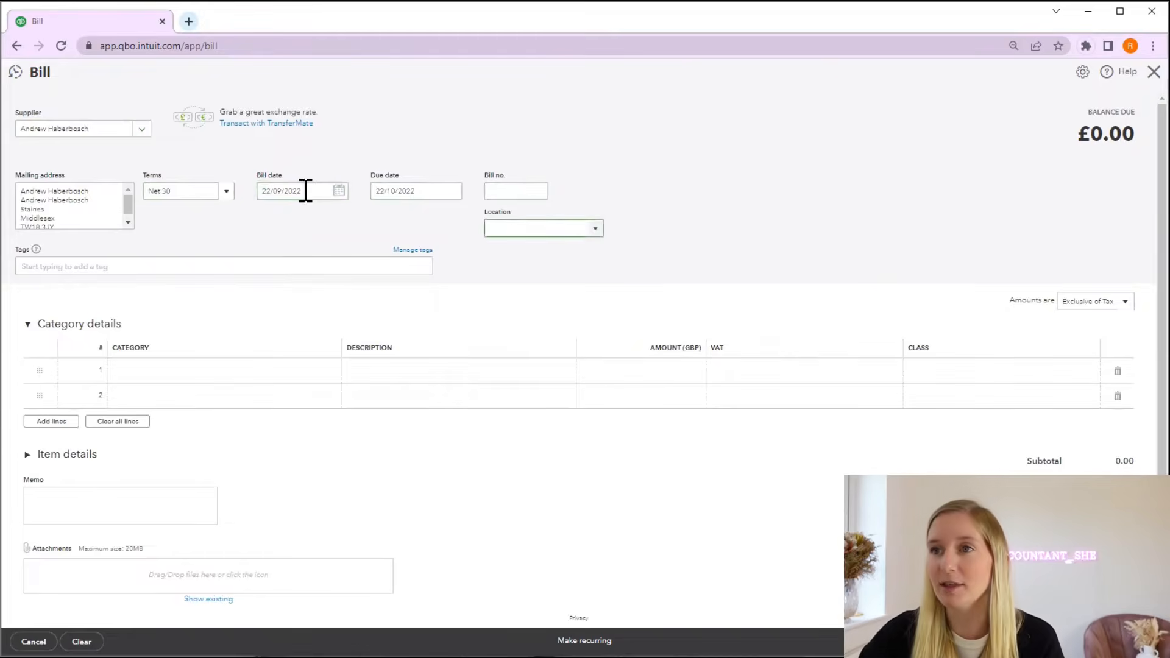
Step: Set the bill date to 01/09/2022 and the bill number to 100
{"action": "left_click", "coordinate": [305, 191]}
{"action": "type", "text": "01/09/2022"}
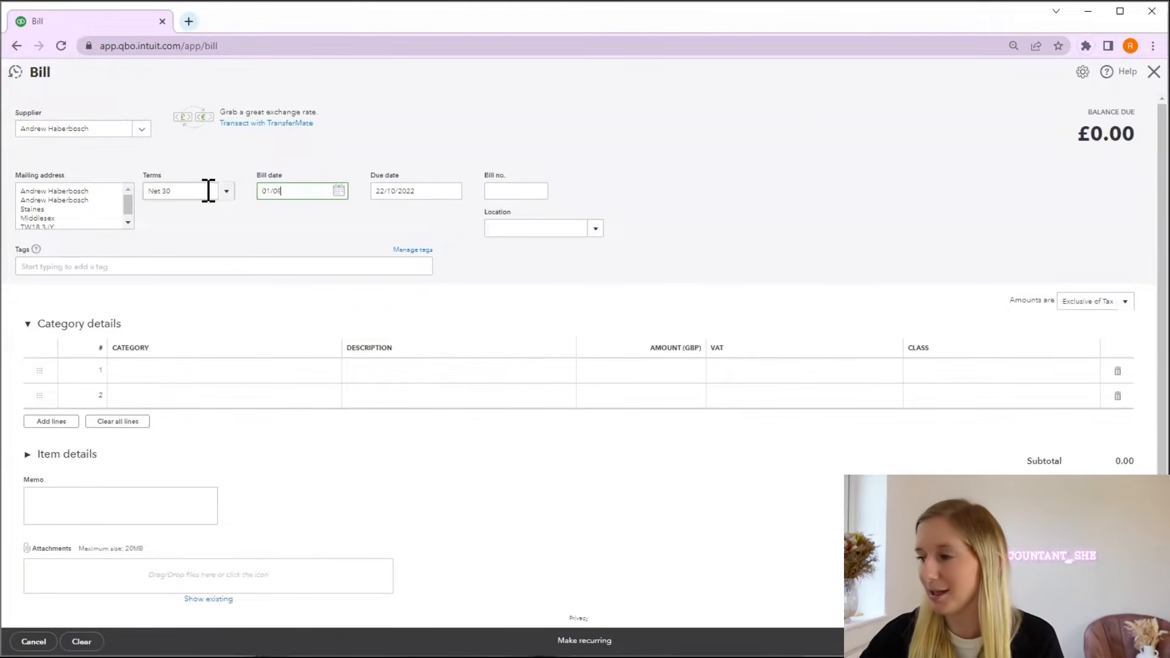
{"action": "key", "text": "Tab"}
{"action": "key", "text": "Tab"}
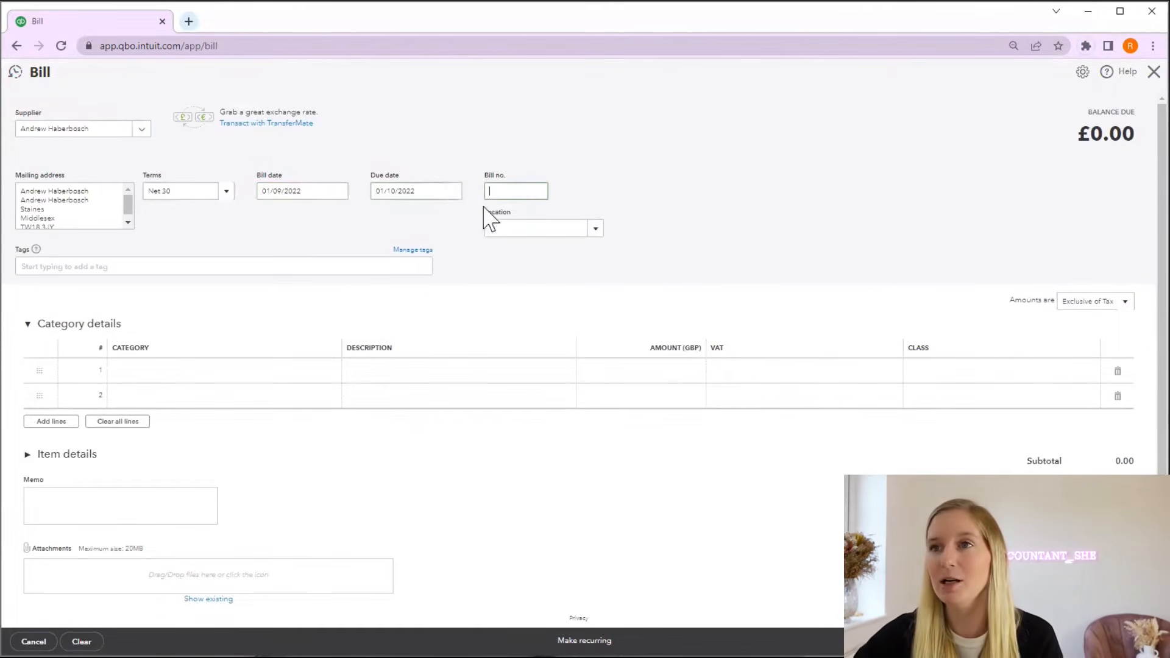
{"action": "type", "text": "100"}
{"action": "key", "text": "Tab"}
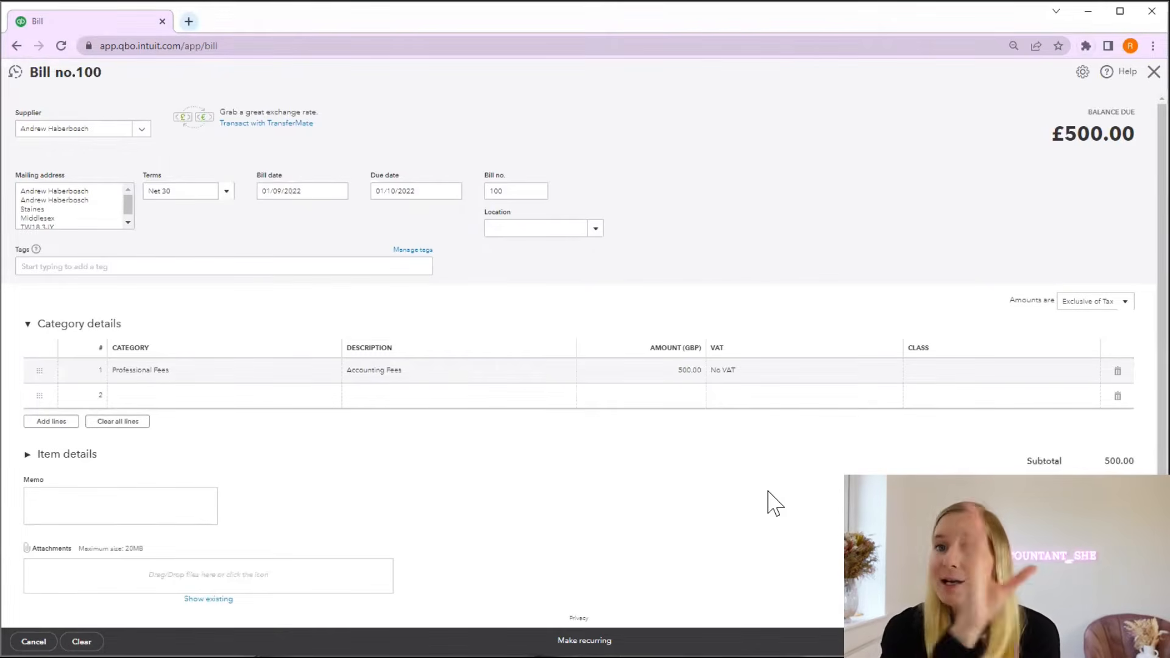
Step: Save the bill and close it to return to the dashboard
{"action": "key", "text": "alt+d"}
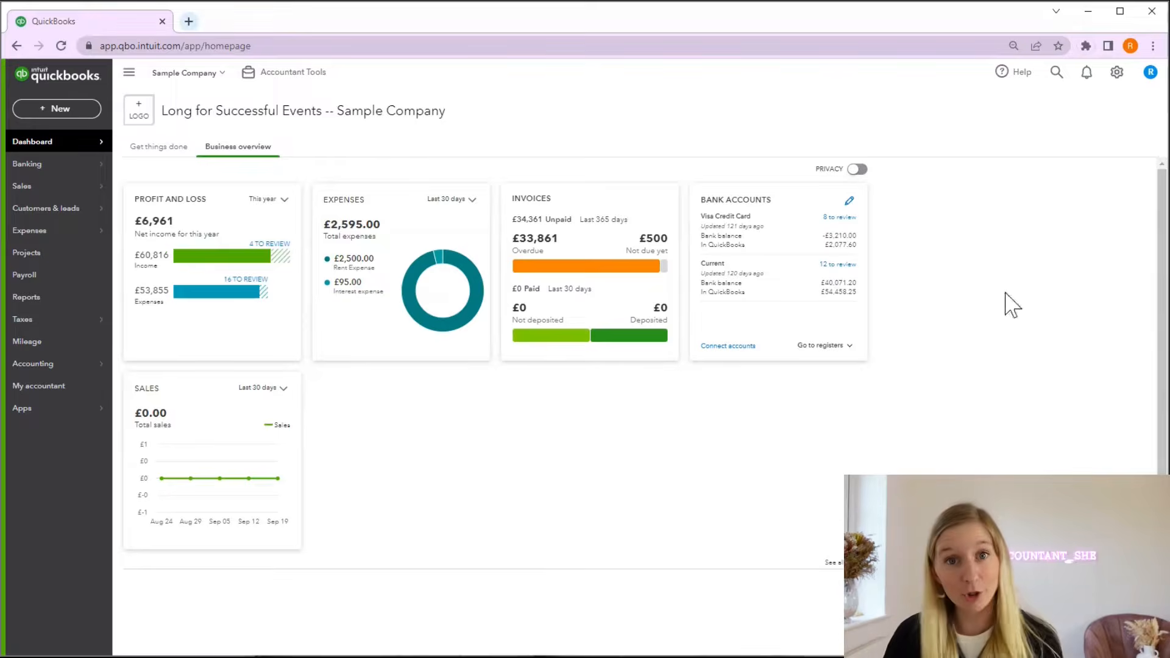
{"action": "mouse_move", "coordinate": [94, 153]}
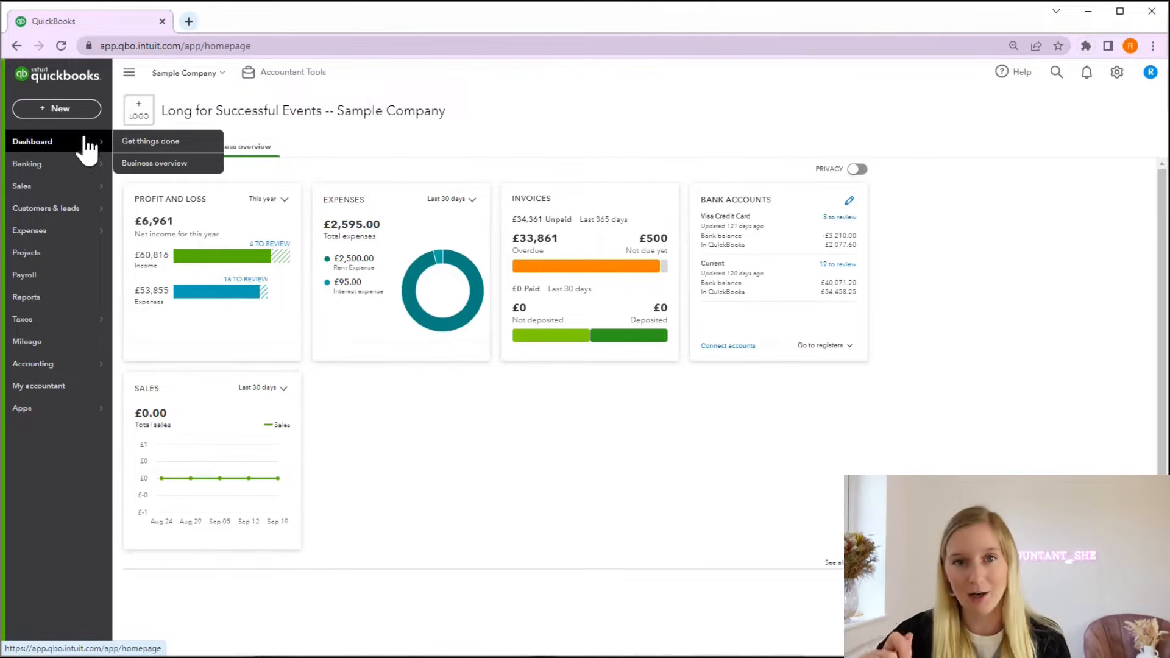
Step: Start a new expense with Trainline as the payee, keeping Visa Credit Card as the payment account
{"action": "left_click", "coordinate": [57, 109]}
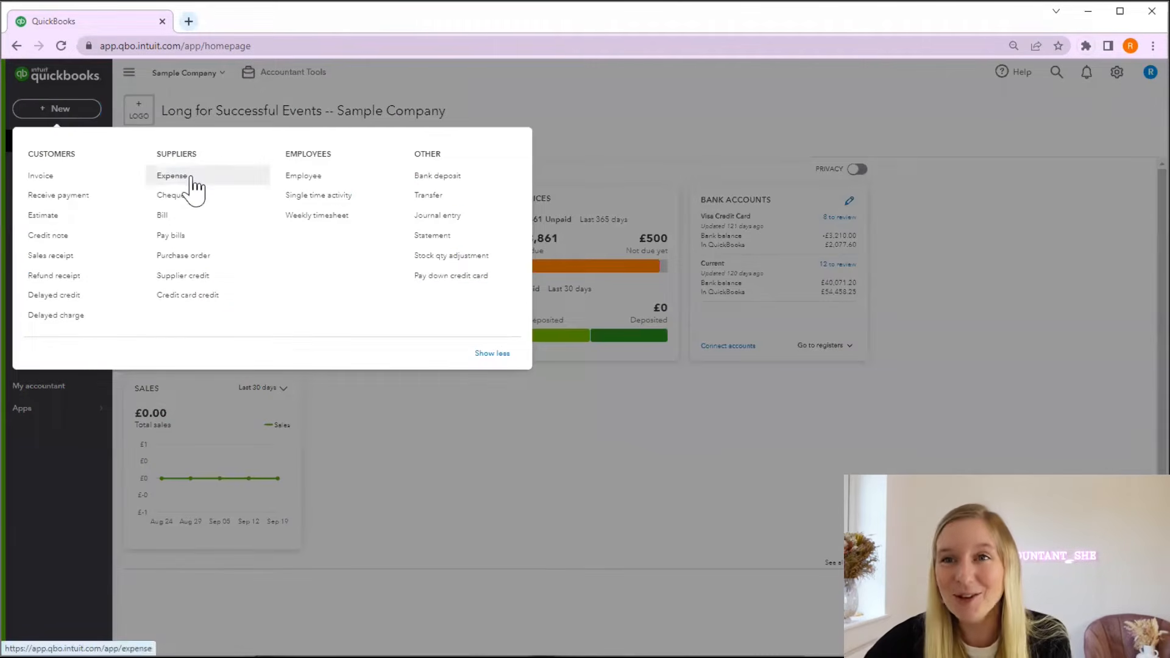
{"action": "left_click", "coordinate": [193, 182]}
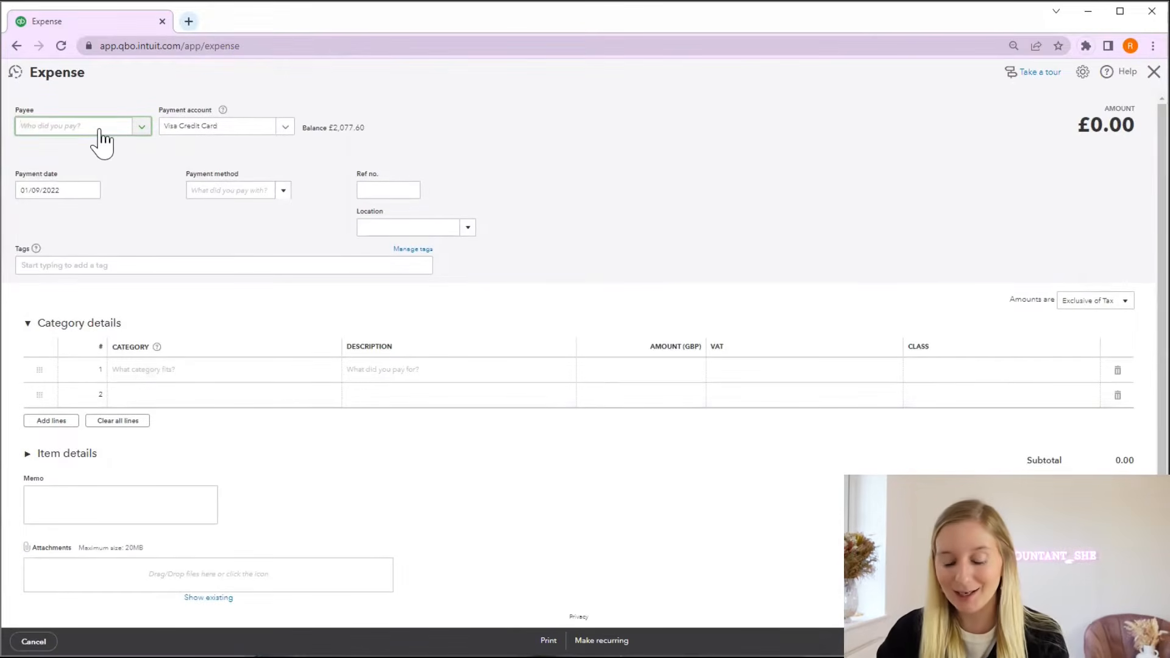
{"action": "type", "text": "Trainline"}
{"action": "key", "text": "Tab"}
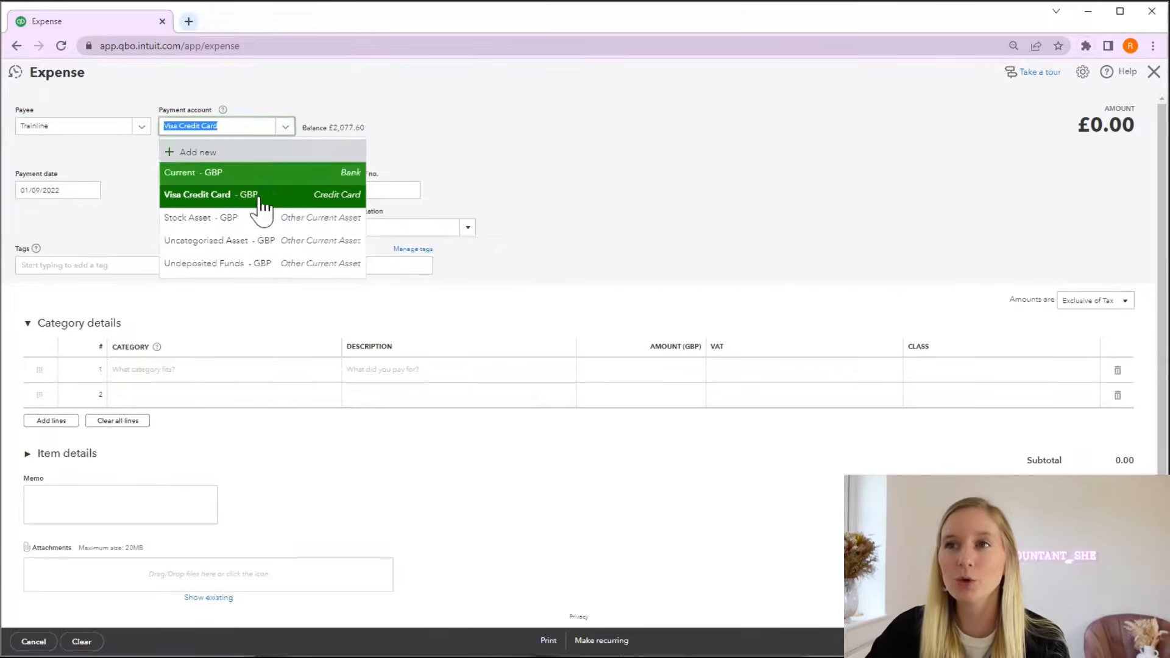
{"action": "left_click", "coordinate": [576, 145]}
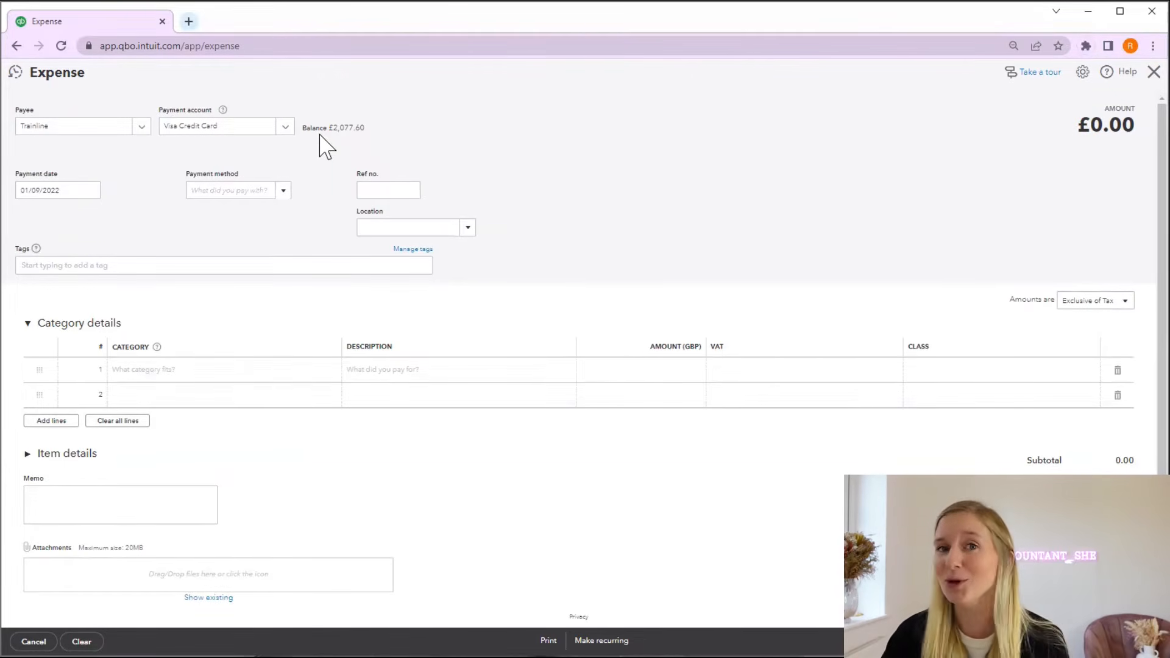
Step: Set the expense's payment date to 21/09/2022, payment method to Card and reference number to 001
{"action": "triple_click", "coordinate": [70, 190]}
{"action": "type", "text": "21/09"}
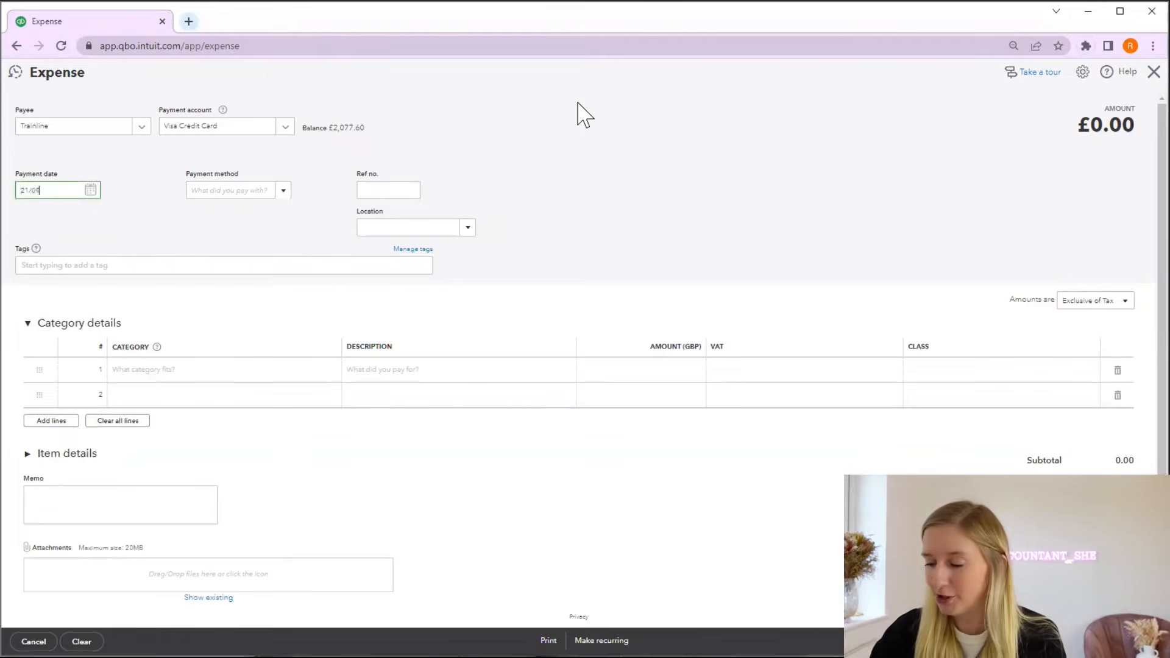
{"action": "type", "text": "/2022"}
{"action": "key", "text": "Tab"}
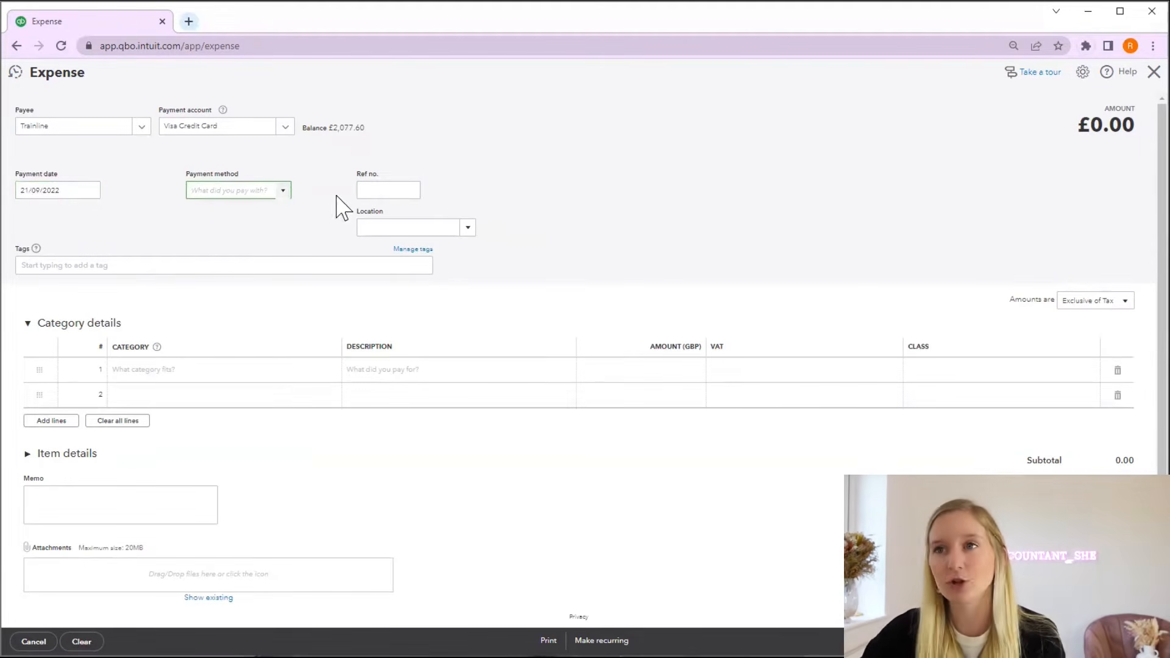
{"action": "left_click", "coordinate": [285, 194]}
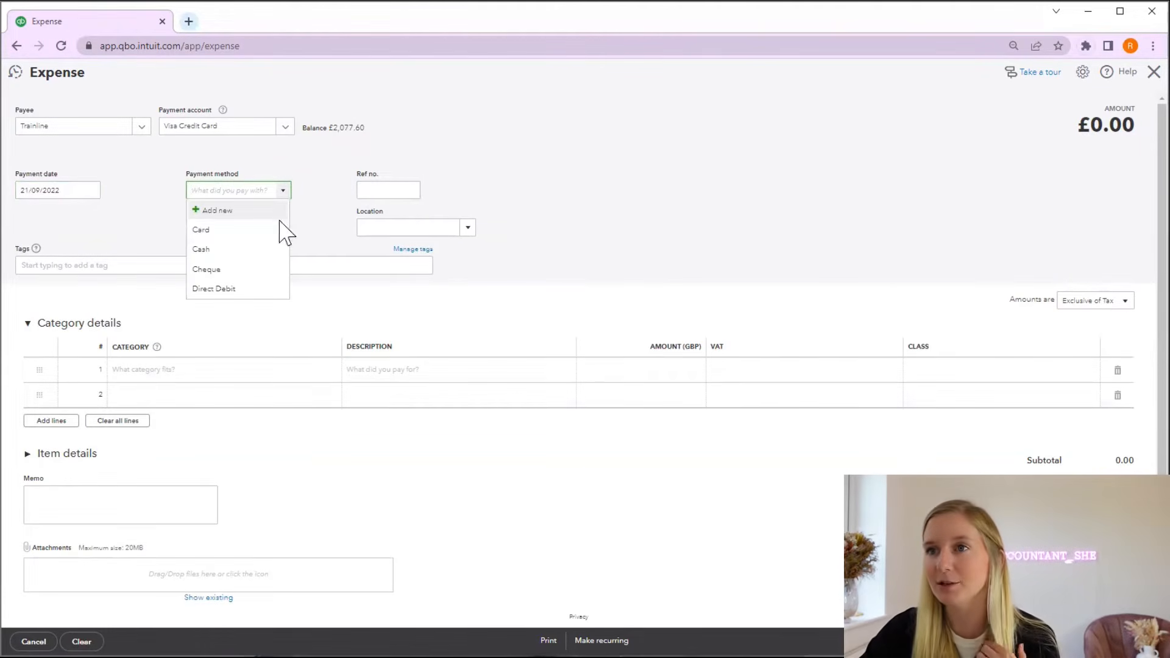
{"action": "left_click", "coordinate": [271, 239]}
{"action": "left_click", "coordinate": [376, 188]}
{"action": "type", "text": "001"}
{"action": "key", "text": "Tab"}
Step: Fill the first category line with Travel Expense and the description "Train ticket to meeting on 21/09/2022"
{"action": "left_click", "coordinate": [157, 368]}
{"action": "type", "text": "Travel Expense"}
{"action": "left_click", "coordinate": [413, 368]}
{"action": "type", "text": "Train ticket to meeting on 2"}
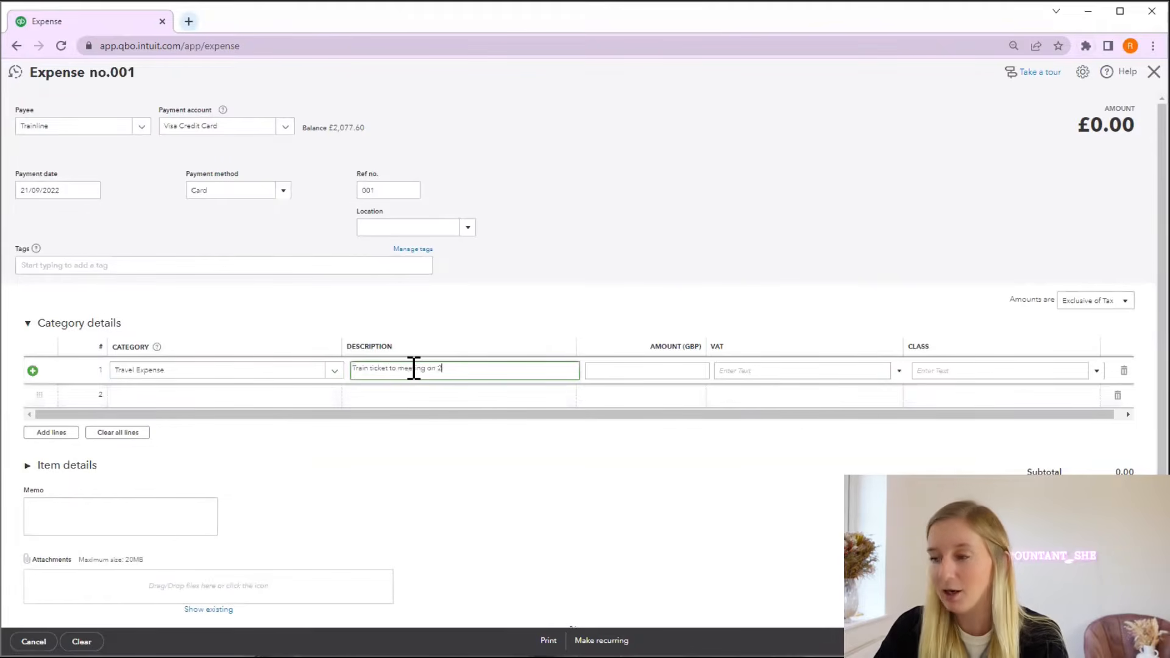
{"action": "type", "text": "2"}
{"action": "type", "text": "/09/2022"}
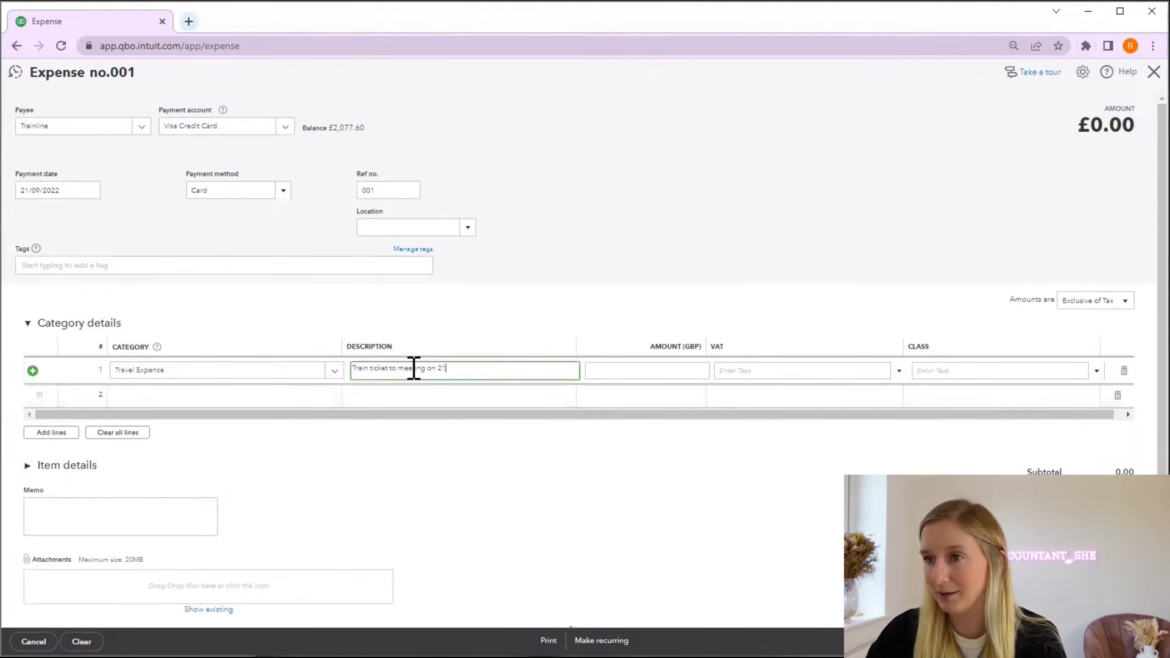
Step: Set the travel line's amount to 22.00 with No VAT, and save and close the expense
{"action": "key", "text": "Tab"}
{"action": "type", "text": "22"}
{"action": "key", "text": "Tab"}
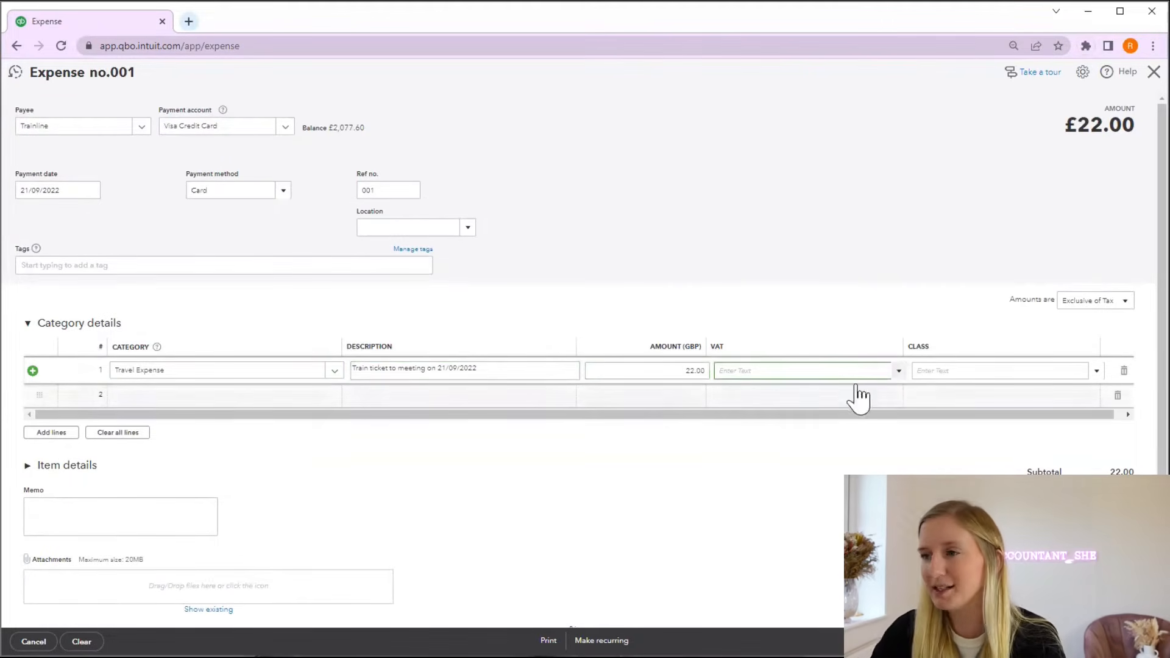
{"action": "left_click", "coordinate": [899, 372]}
{"action": "left_click", "coordinate": [792, 434]}
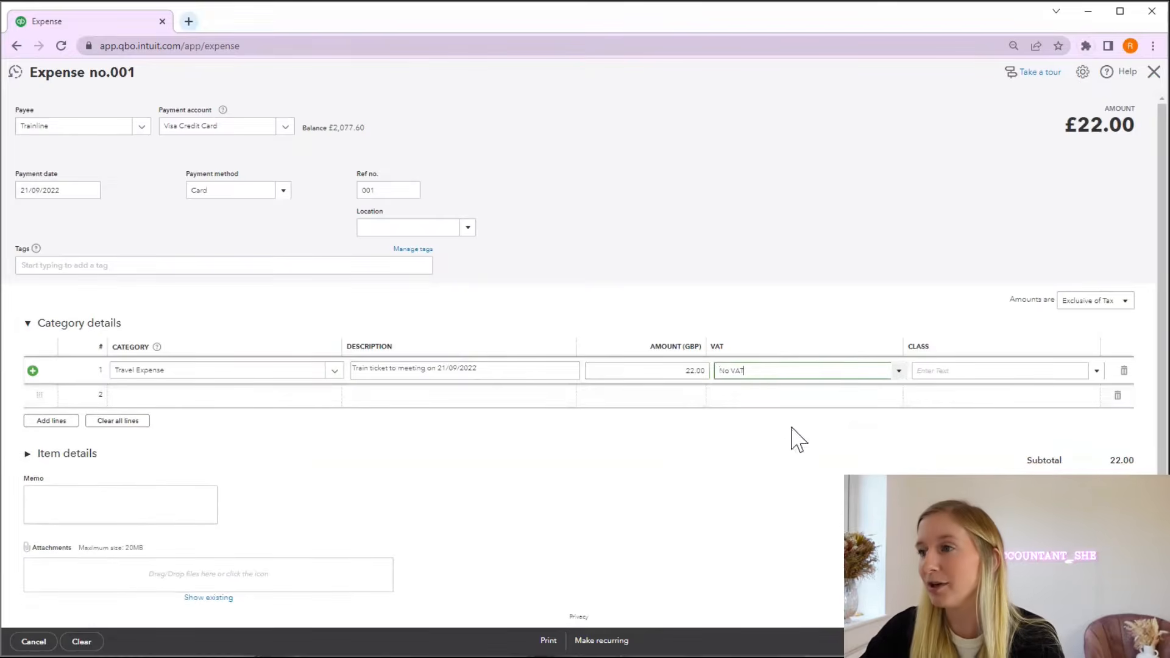
{"action": "left_click", "coordinate": [959, 439]}
{"action": "left_click", "coordinate": [1131, 641]}
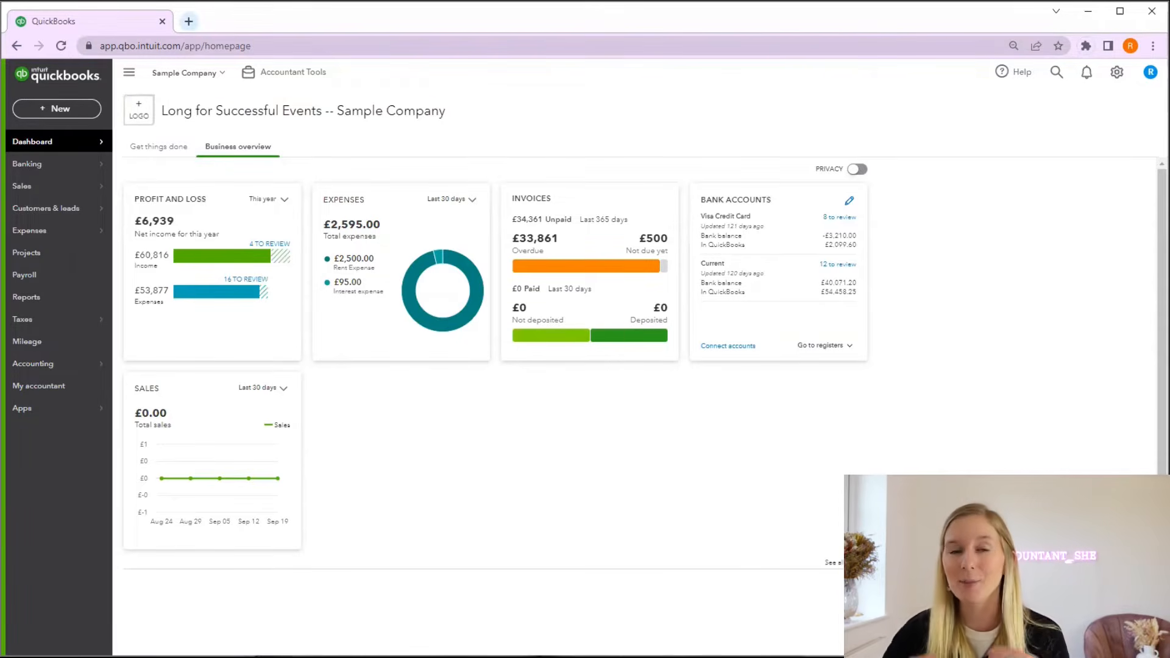
Step: Open the bank transactions, dismiss the bank connection message and switch to the Current account
{"action": "left_click", "coordinate": [44, 164]}
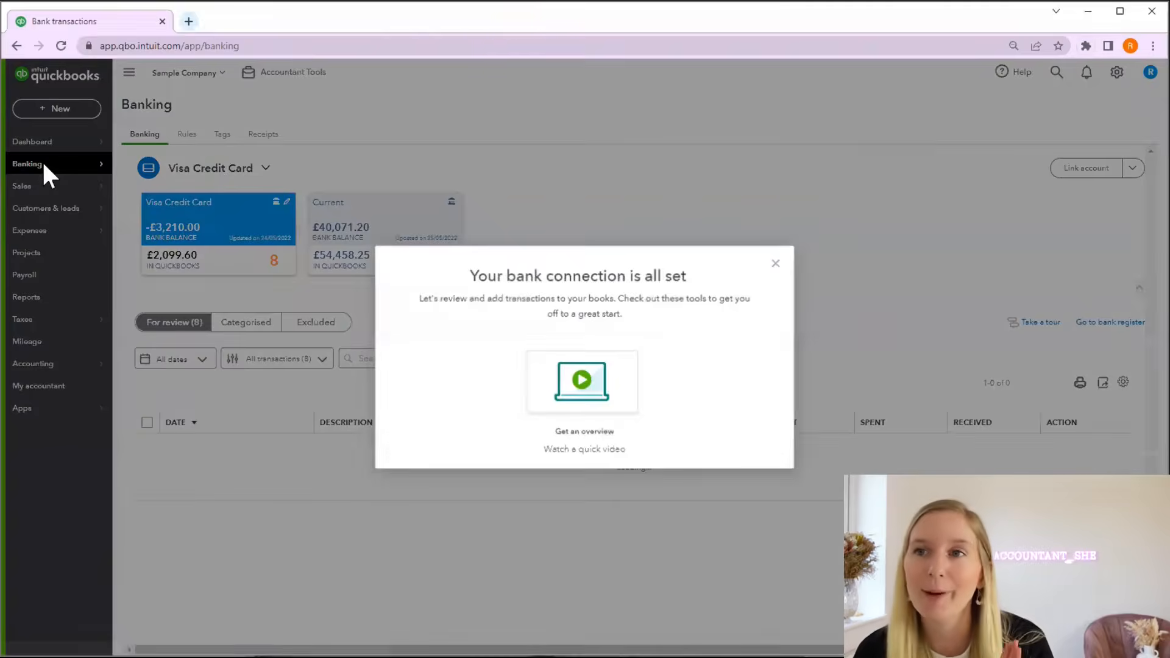
{"action": "left_click", "coordinate": [809, 268]}
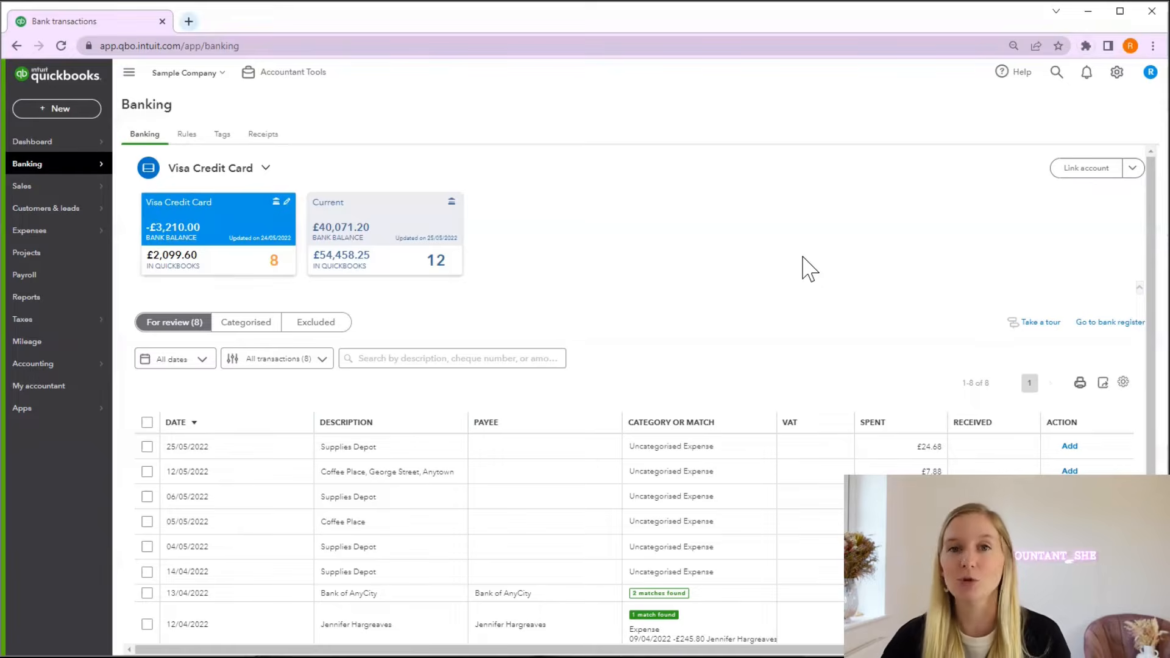
{"action": "scroll", "coordinate": [790, 271], "scroll_direction": "down", "scroll_amount": 1}
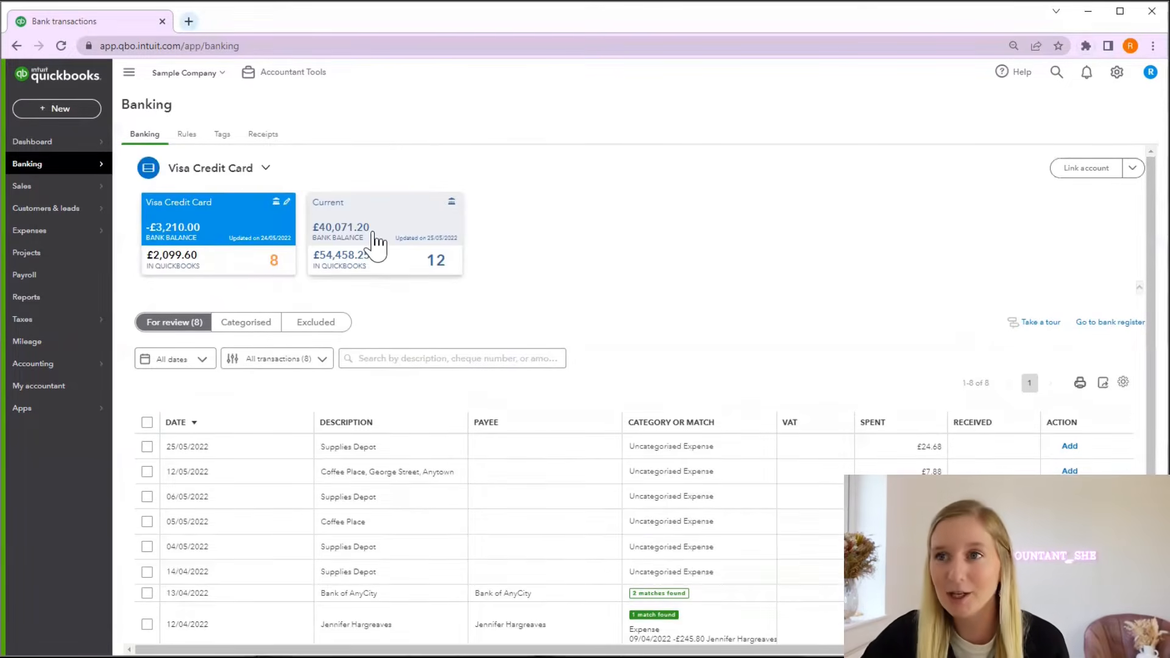
{"action": "left_click", "coordinate": [377, 241]}
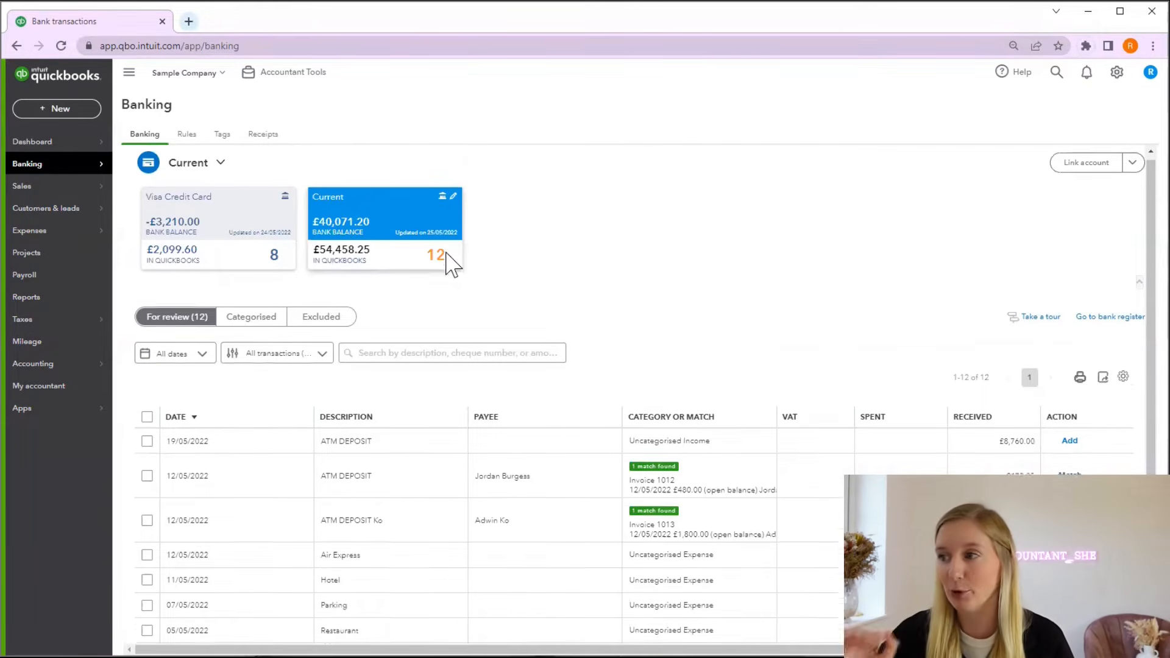
Step: Match the 12/05/2022 ATM deposit of £480.00 to Invoice 1012
{"action": "scroll", "coordinate": [740, 247], "scroll_direction": "down", "scroll_amount": 1}
{"action": "scroll", "coordinate": [817, 247], "scroll_direction": "down", "scroll_amount": 2}
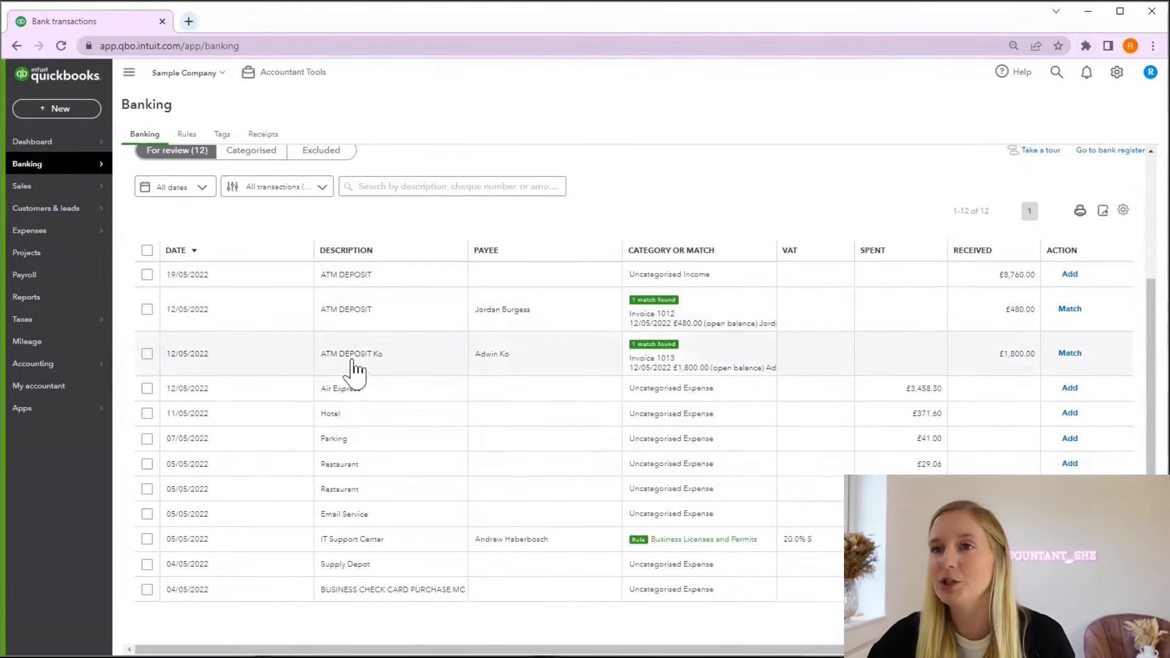
{"action": "left_click", "coordinate": [698, 323]}
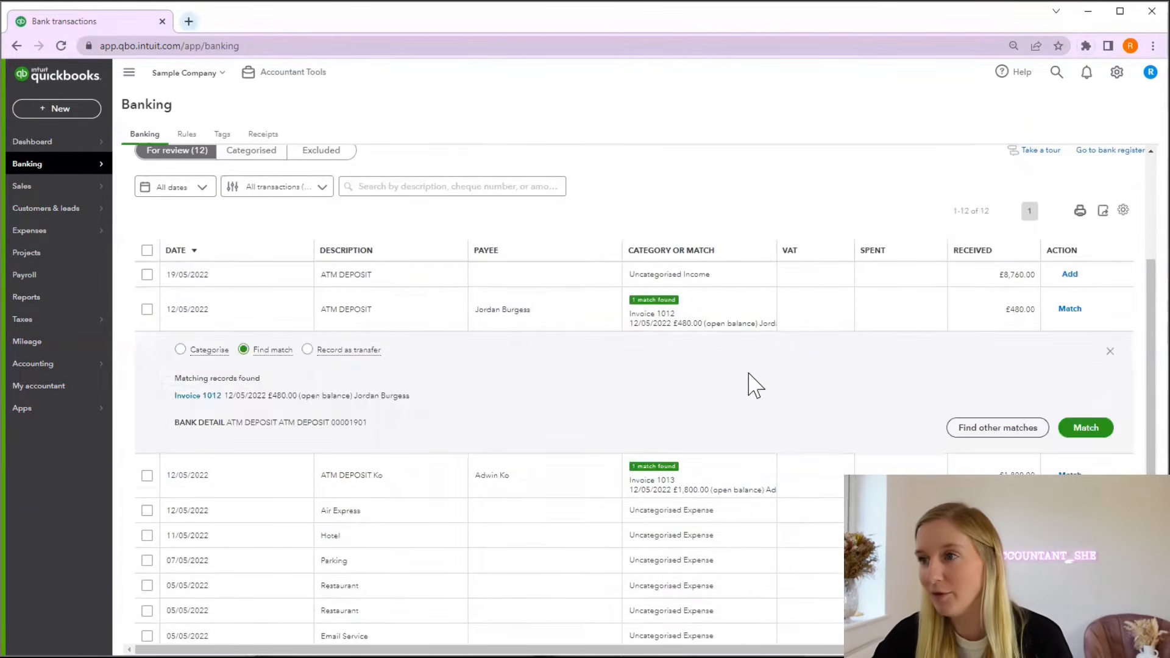
{"action": "scroll", "coordinate": [610, 385], "scroll_direction": "down", "scroll_amount": 1}
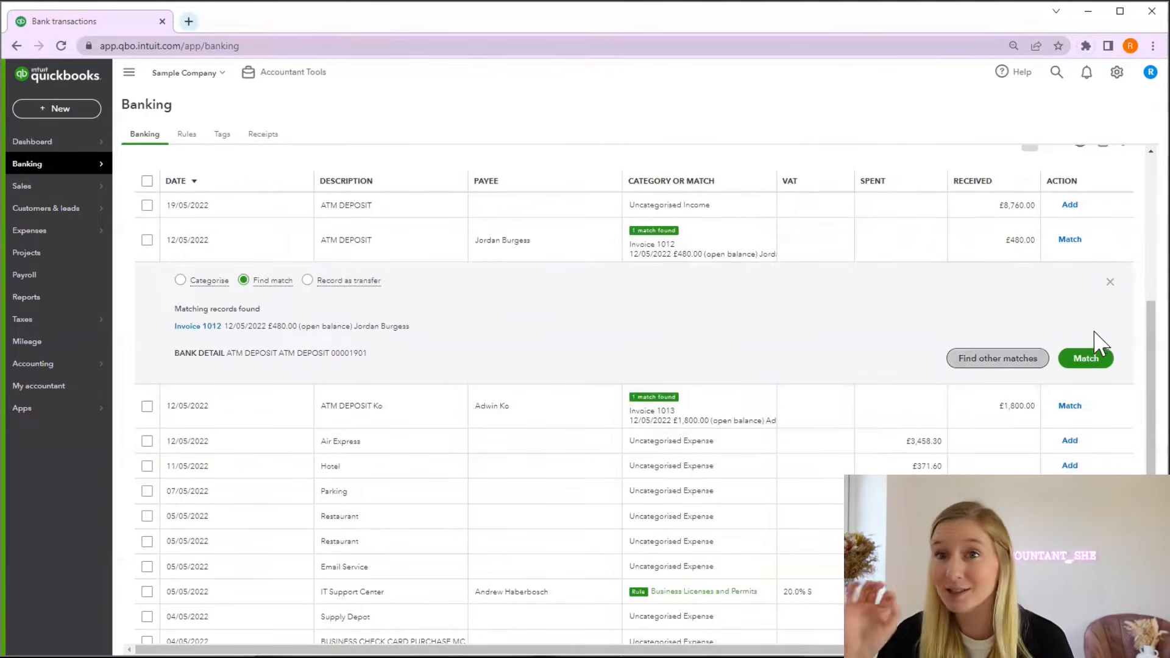
{"action": "left_click", "coordinate": [1089, 371]}
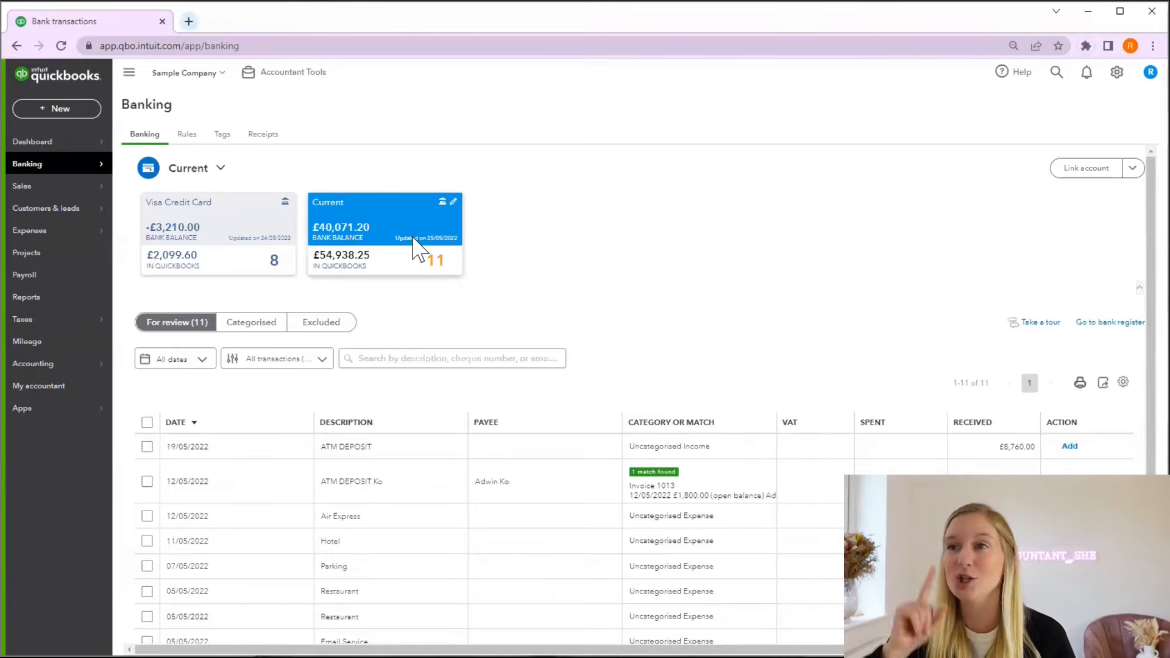
Step: Match the 12/05/2022 ATM deposit of £1,800.00 to Invoice 1013
{"action": "scroll", "coordinate": [610, 317], "scroll_direction": "down", "scroll_amount": 2}
{"action": "left_click", "coordinate": [669, 352]}
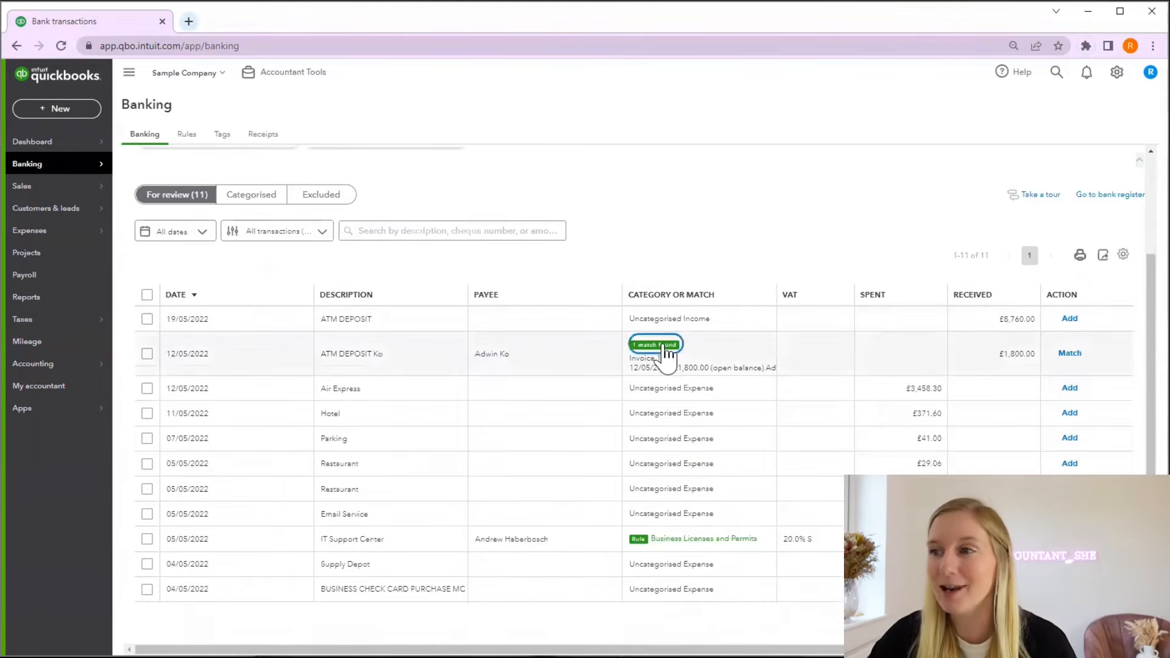
{"action": "scroll", "coordinate": [663, 357], "scroll_direction": "down", "scroll_amount": 1}
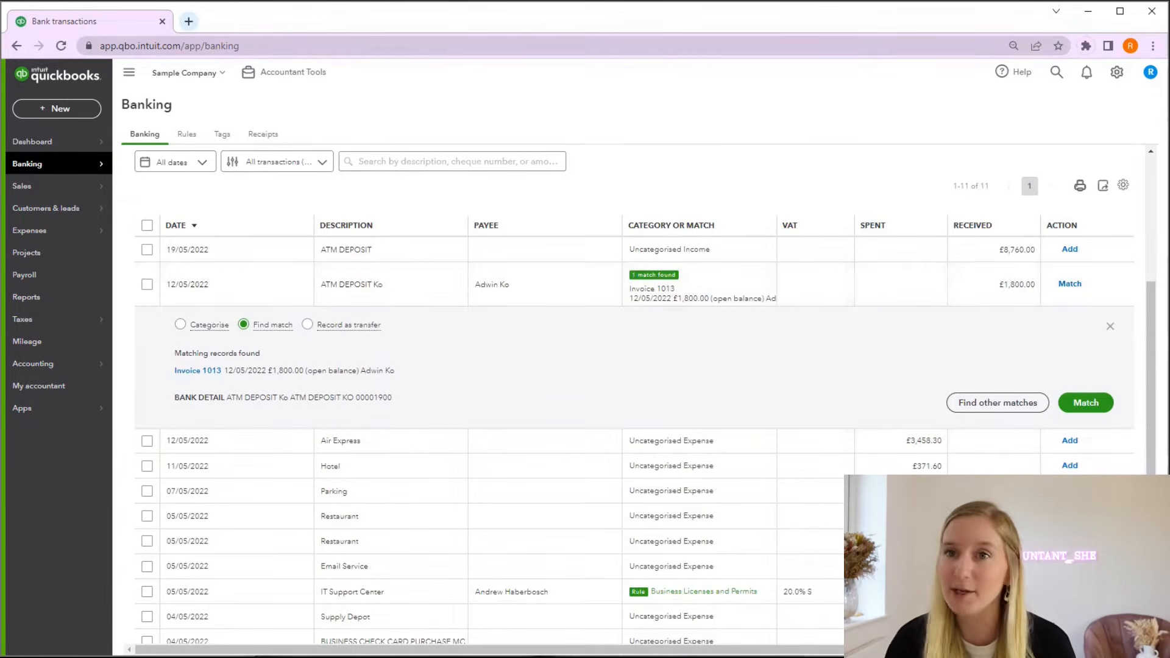
{"action": "left_click", "coordinate": [1109, 403]}
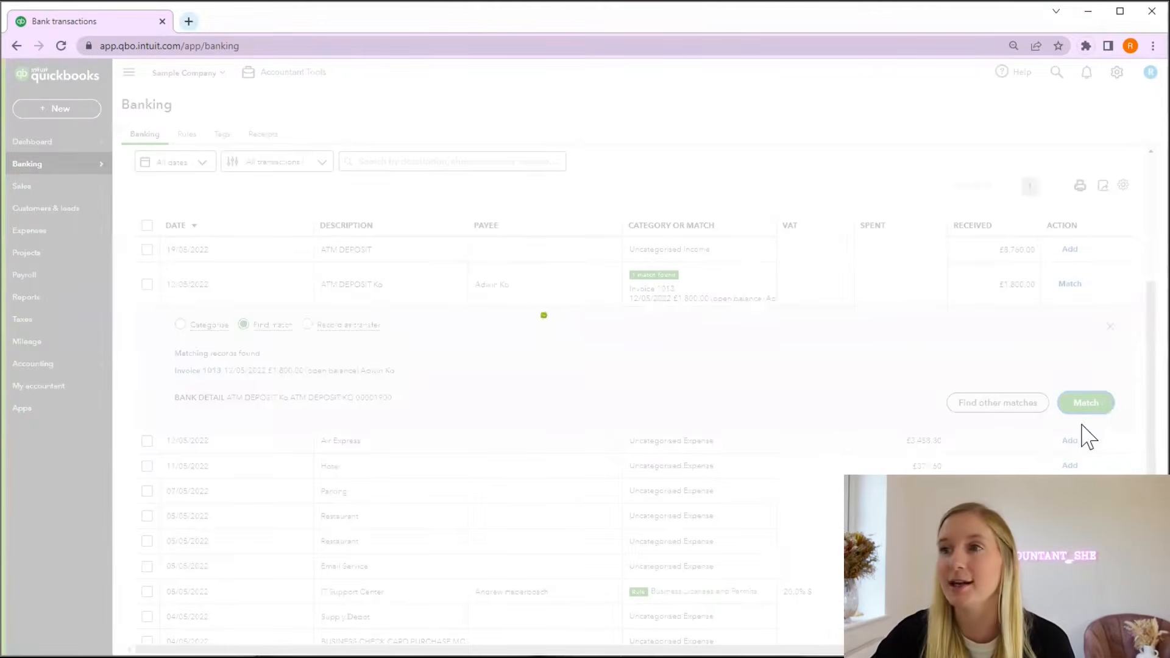
Step: Review the rule-based categorisation of the £100.00 IT Support Center transaction and add it to the books
{"action": "left_click", "coordinate": [774, 470]}
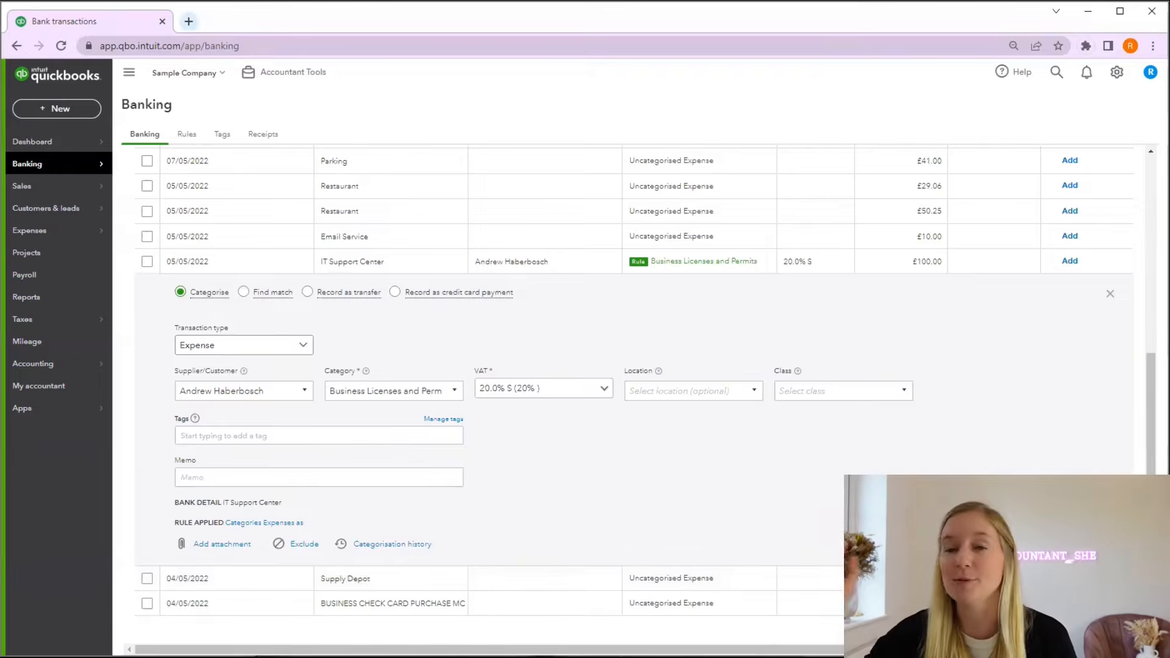
{"action": "left_click", "coordinate": [1095, 545]}
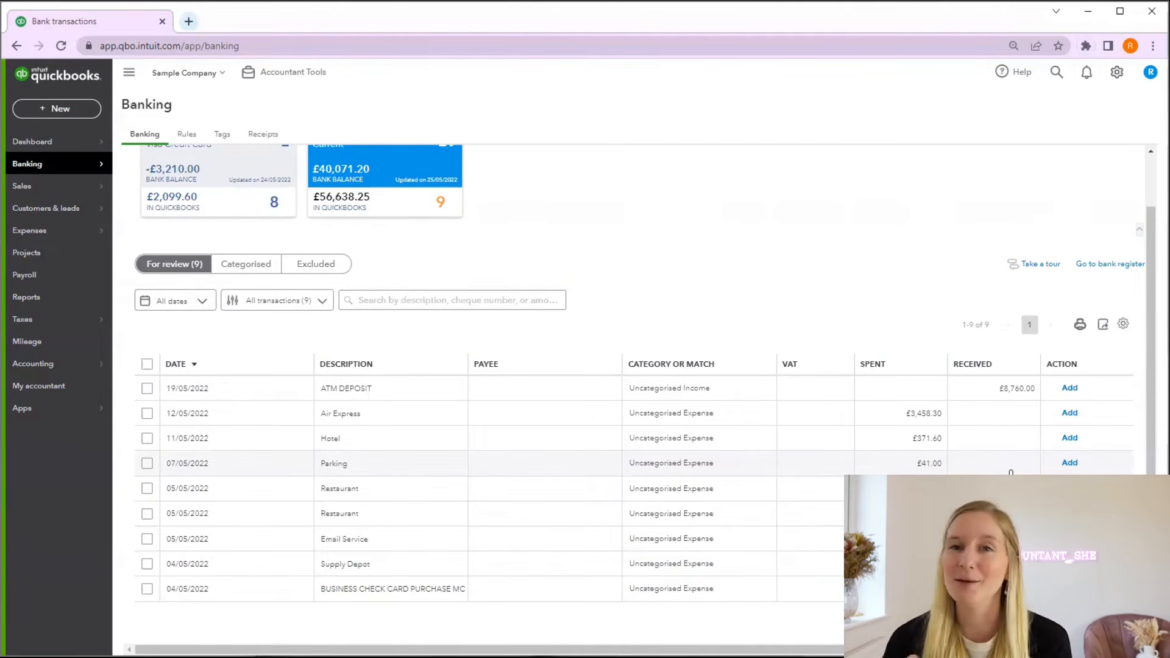
Step: Categorise the 07/05/2022 Parking transaction with supplier NCP Carpark and category Travel Expense
{"action": "left_click", "coordinate": [591, 464]}
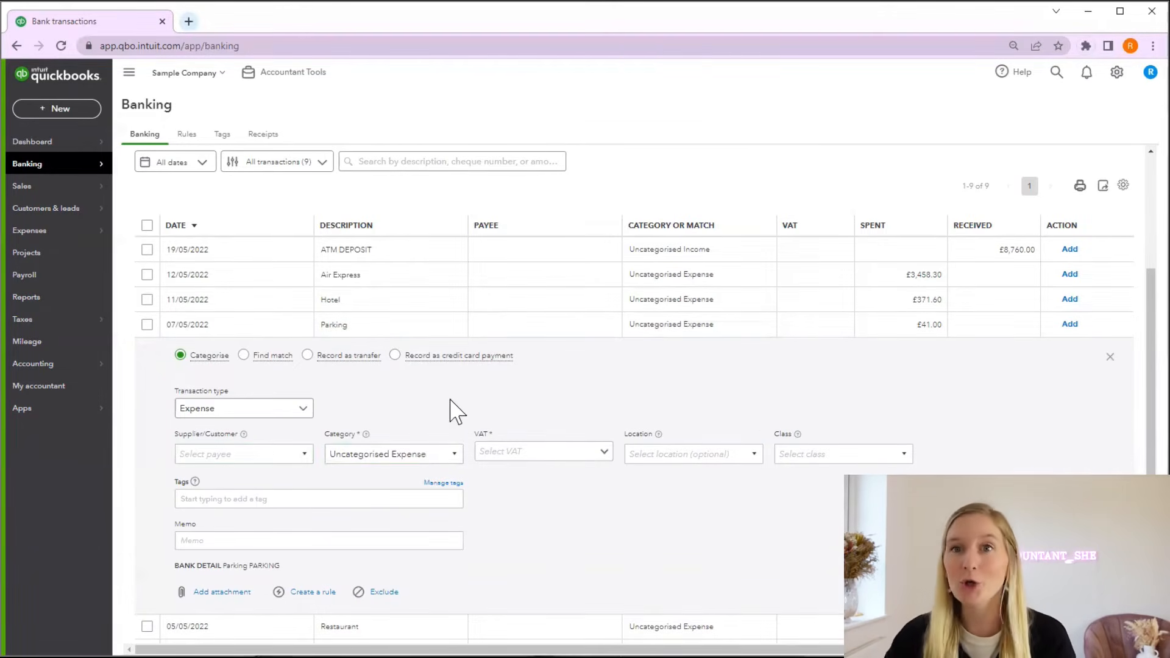
{"action": "left_click", "coordinate": [270, 461]}
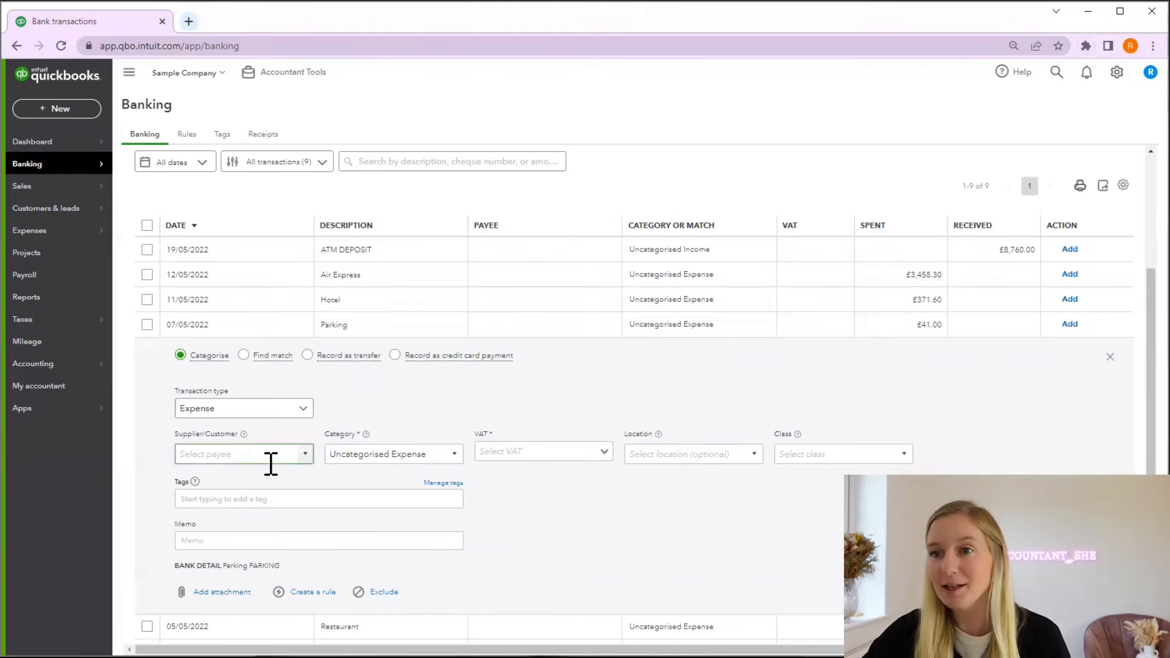
{"action": "type", "text": "NCP Carpark"}
{"action": "left_click", "coordinate": [250, 495]}
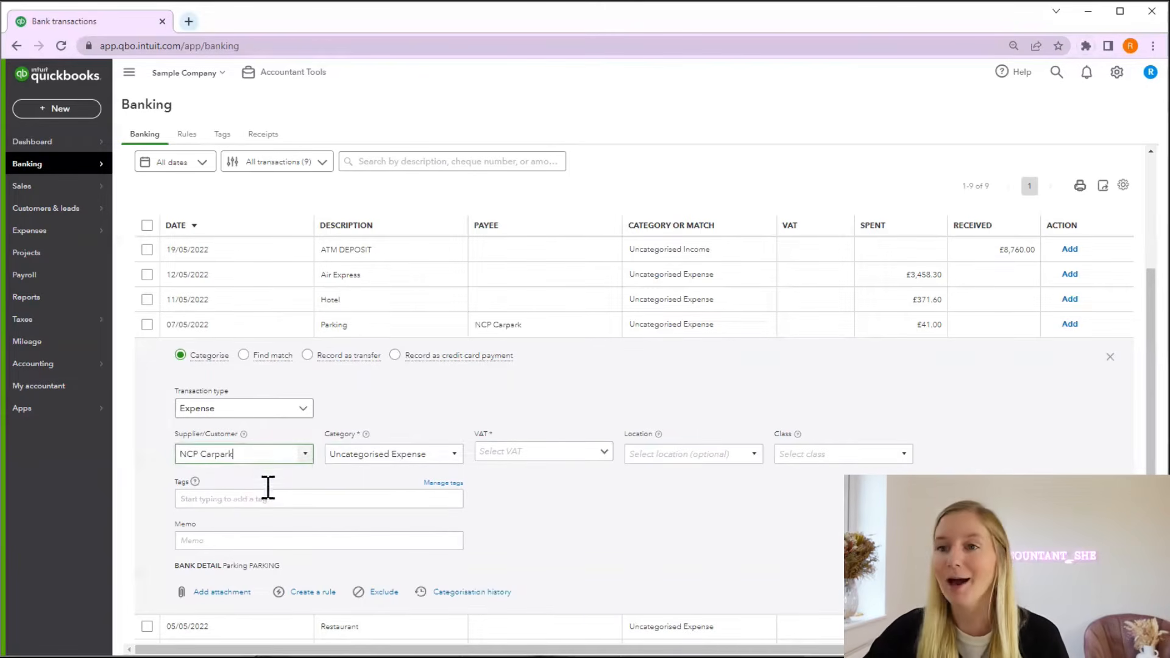
{"action": "left_click", "coordinate": [450, 409]}
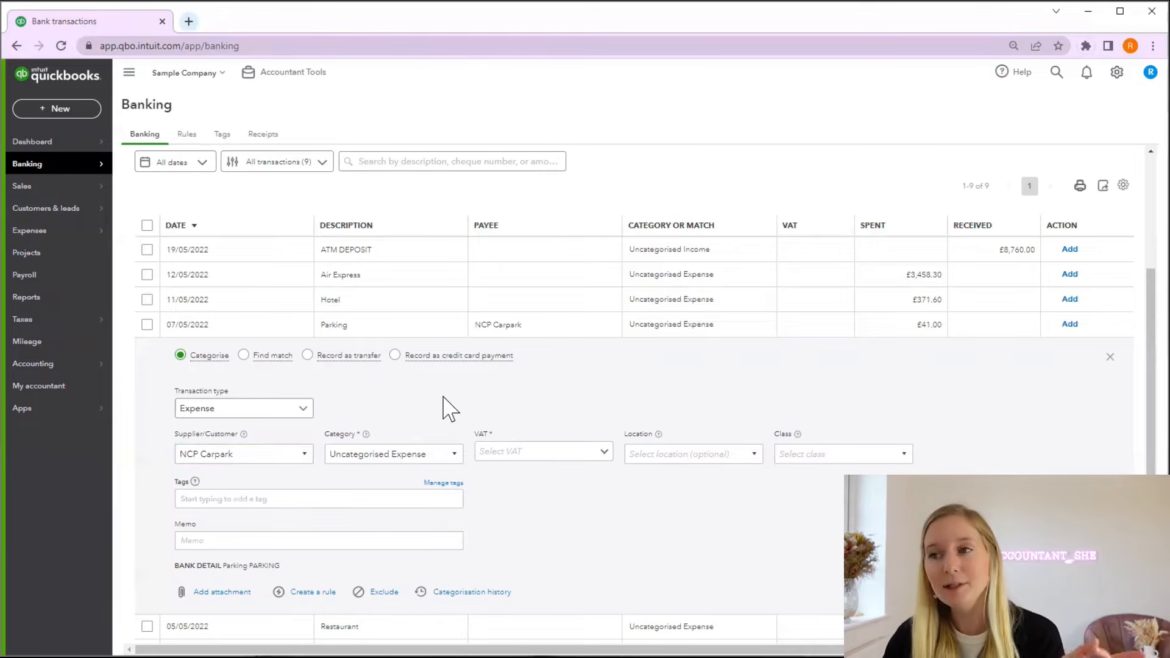
{"action": "left_click", "coordinate": [437, 458]}
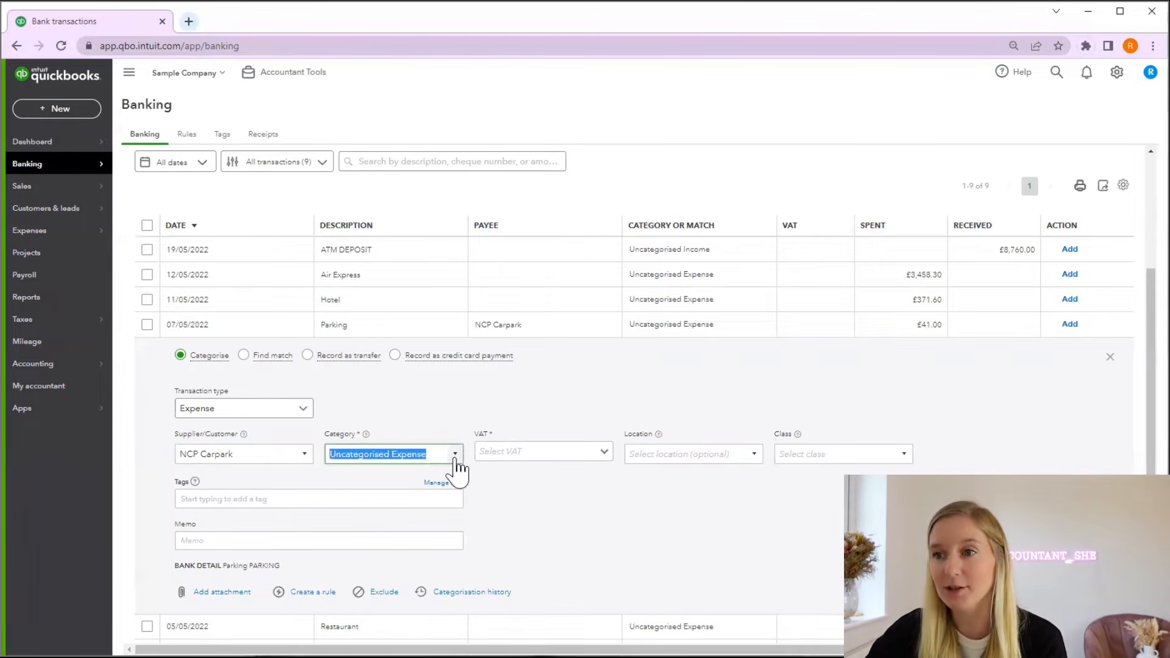
{"action": "type", "text": "travel"}
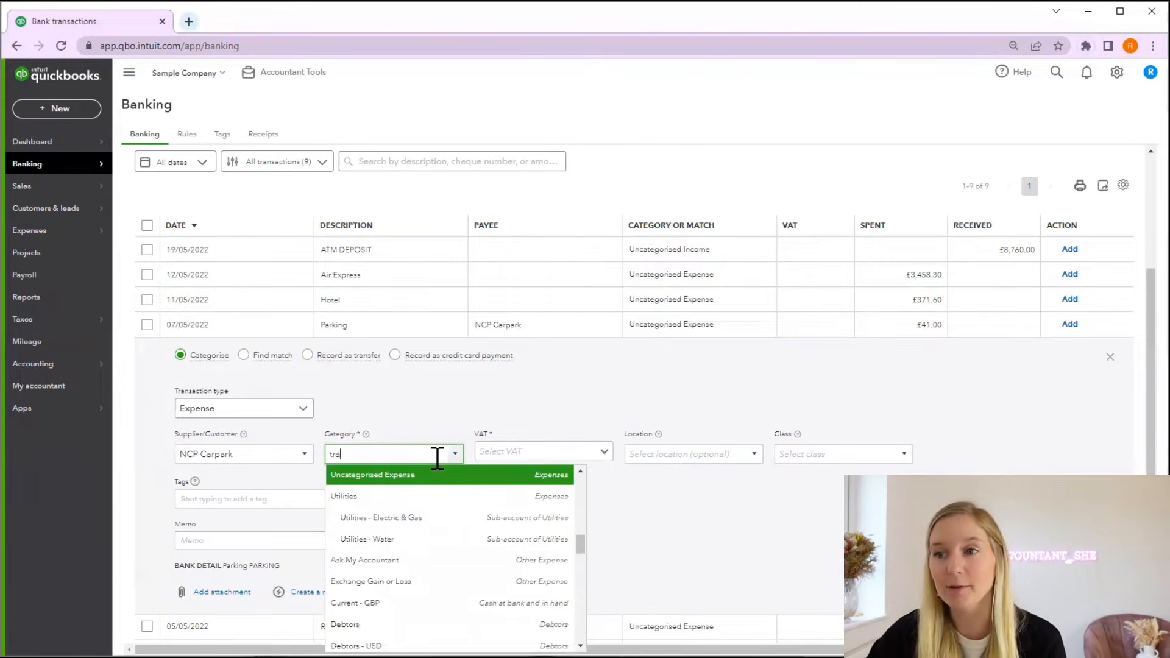
{"action": "left_click", "coordinate": [431, 503]}
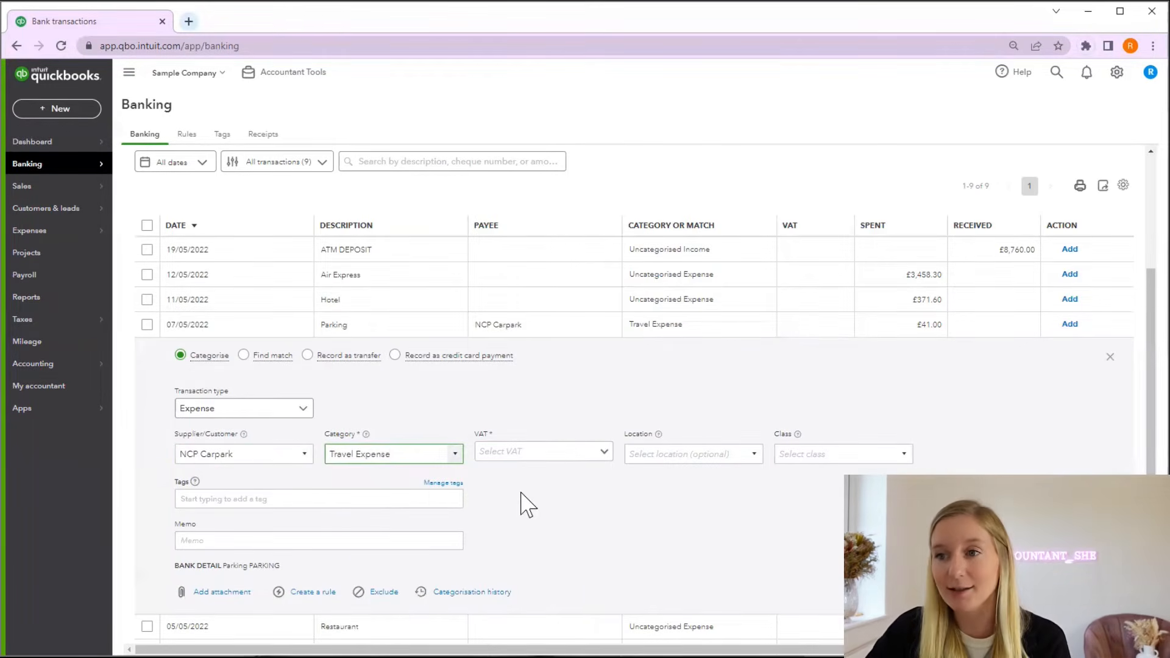
Step: Give the Parking transaction the memo "Parking for client meeting, city centre, 3 hours" and set its VAT to No VAT (0%)
{"action": "left_click", "coordinate": [278, 541]}
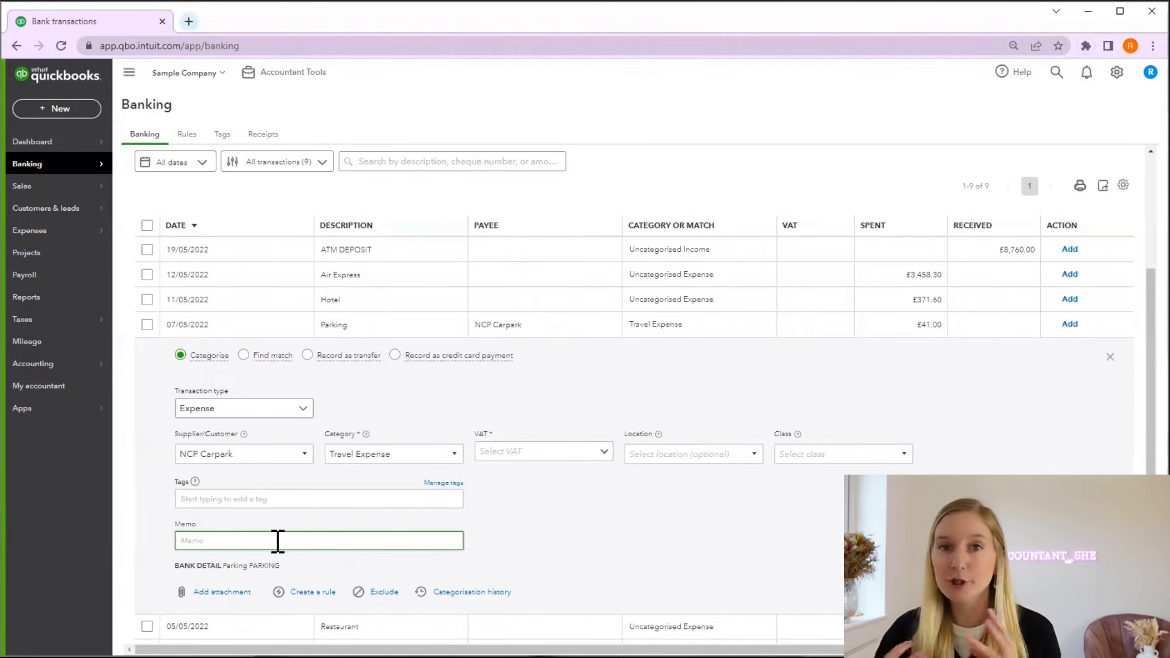
{"action": "type", "text": "Parking for client meeting, city centre, 3 hours"}
{"action": "left_click", "coordinate": [746, 511]}
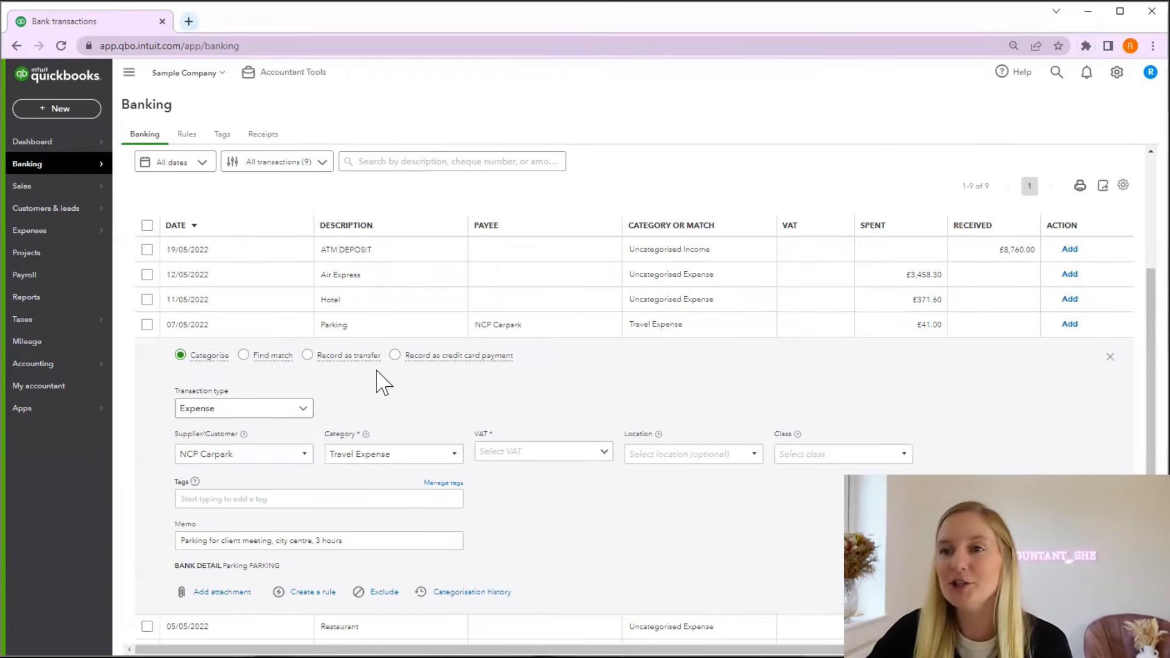
{"action": "left_click", "coordinate": [603, 452]}
{"action": "left_click", "coordinate": [567, 519]}
{"action": "left_click", "coordinate": [640, 529]}
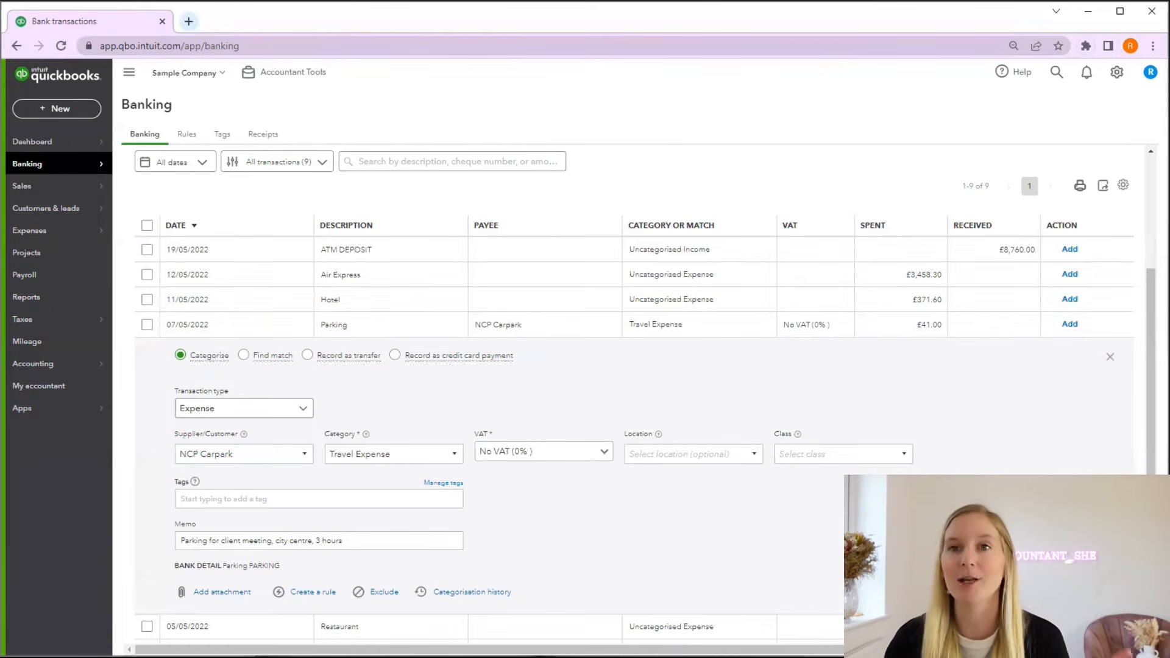
Step: Add the categorised 07/05/2022 Parking transaction to the books
{"action": "left_click", "coordinate": [1095, 592]}
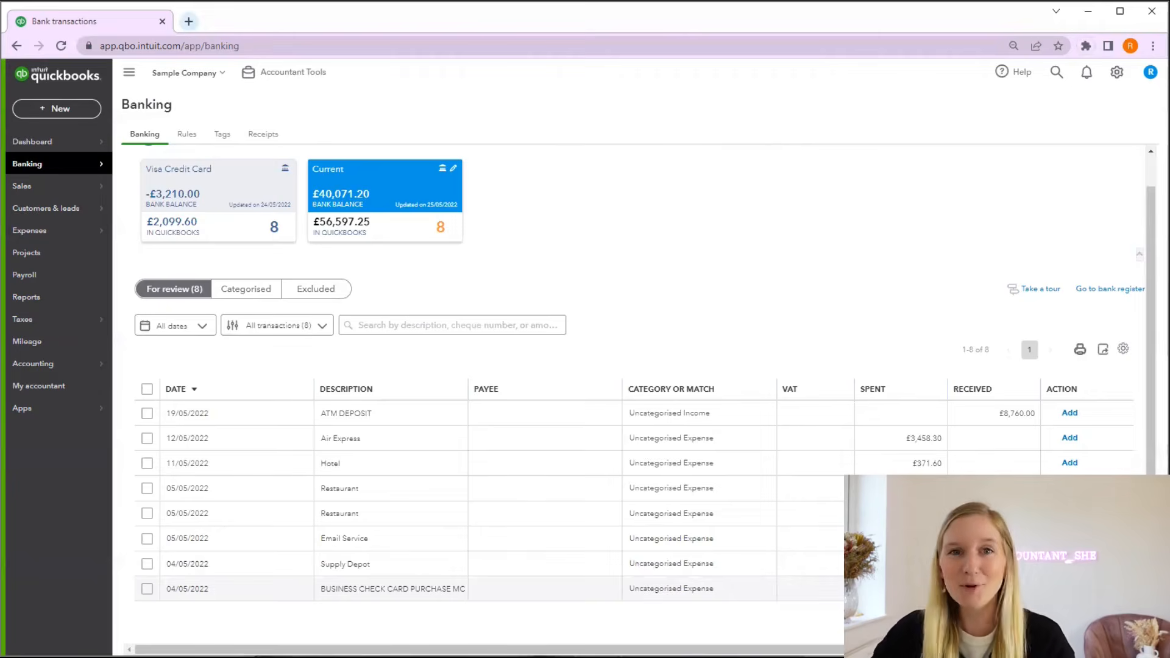
Step: Start a new mileage trip dated 21/09/2022 with a distance of 12 miles, skipping the mobile app offer
{"action": "left_click", "coordinate": [38, 342]}
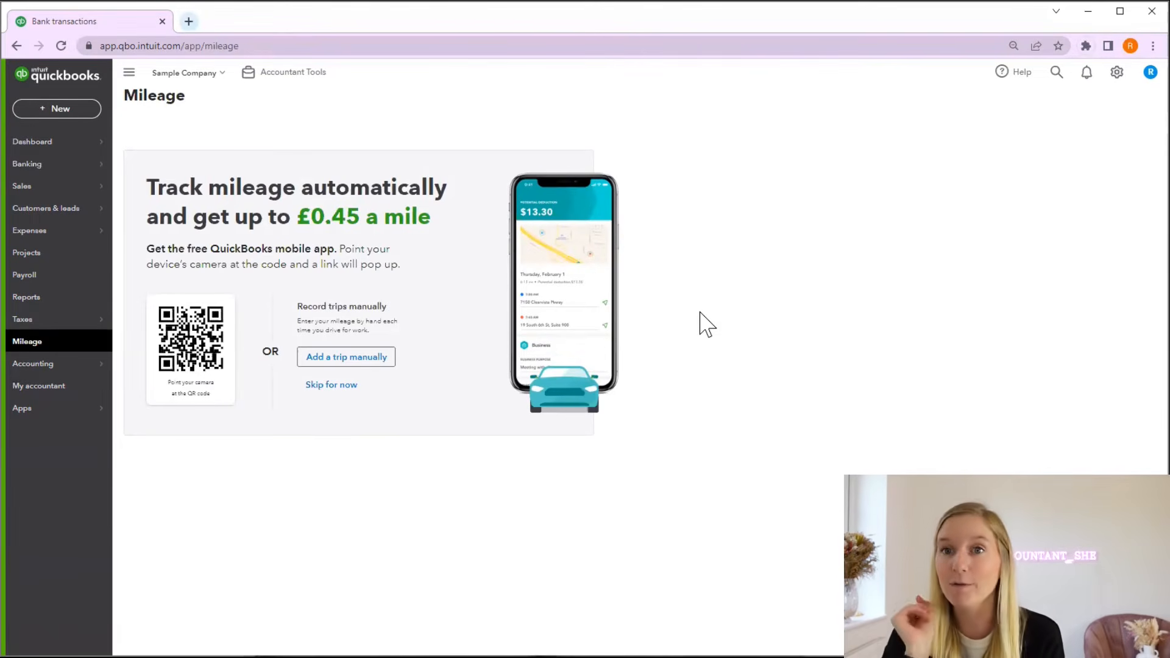
{"action": "left_click", "coordinate": [316, 384]}
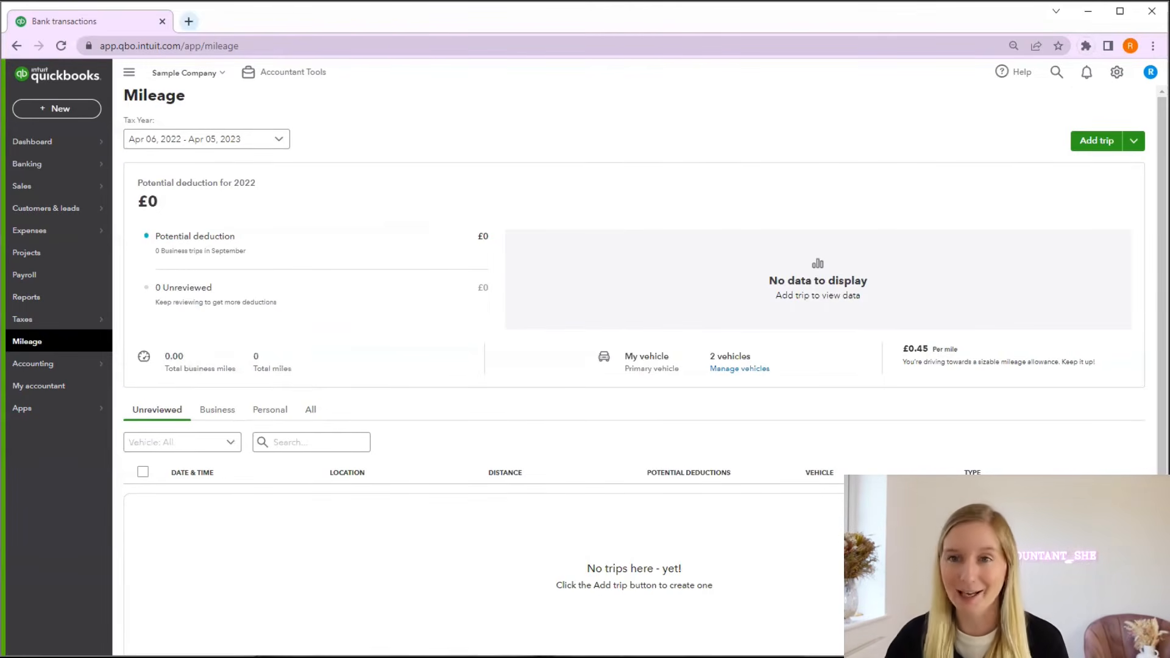
{"action": "left_click", "coordinate": [1105, 143]}
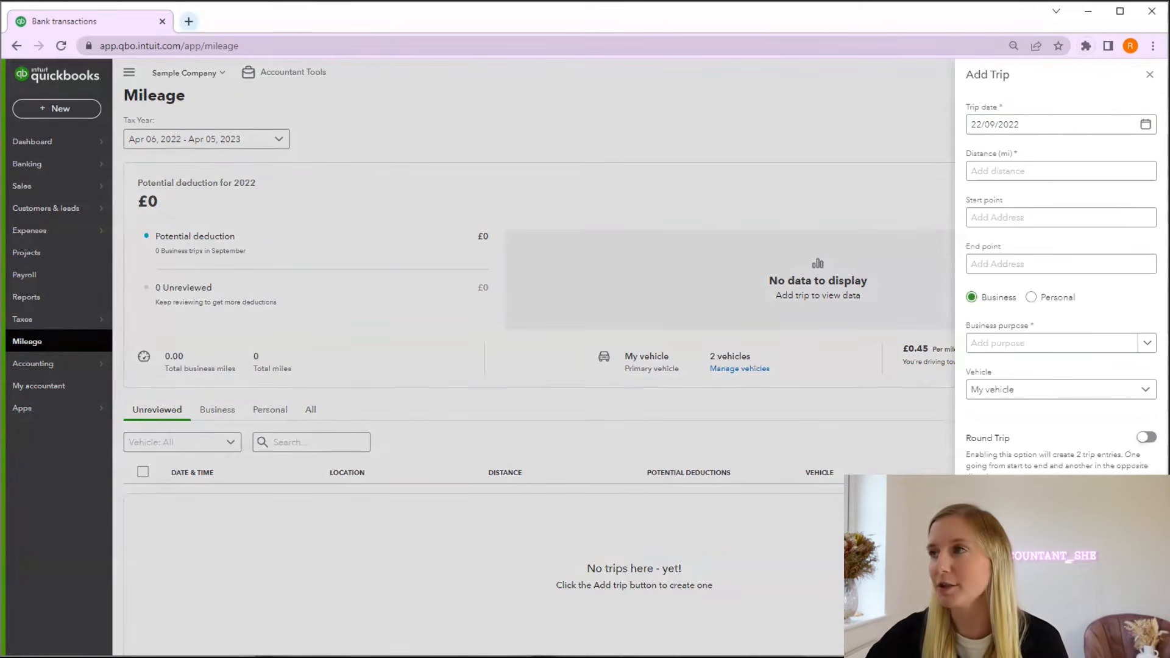
{"action": "left_click", "coordinate": [1035, 230]}
{"action": "left_click", "coordinate": [1018, 171]}
{"action": "type", "text": "12"}
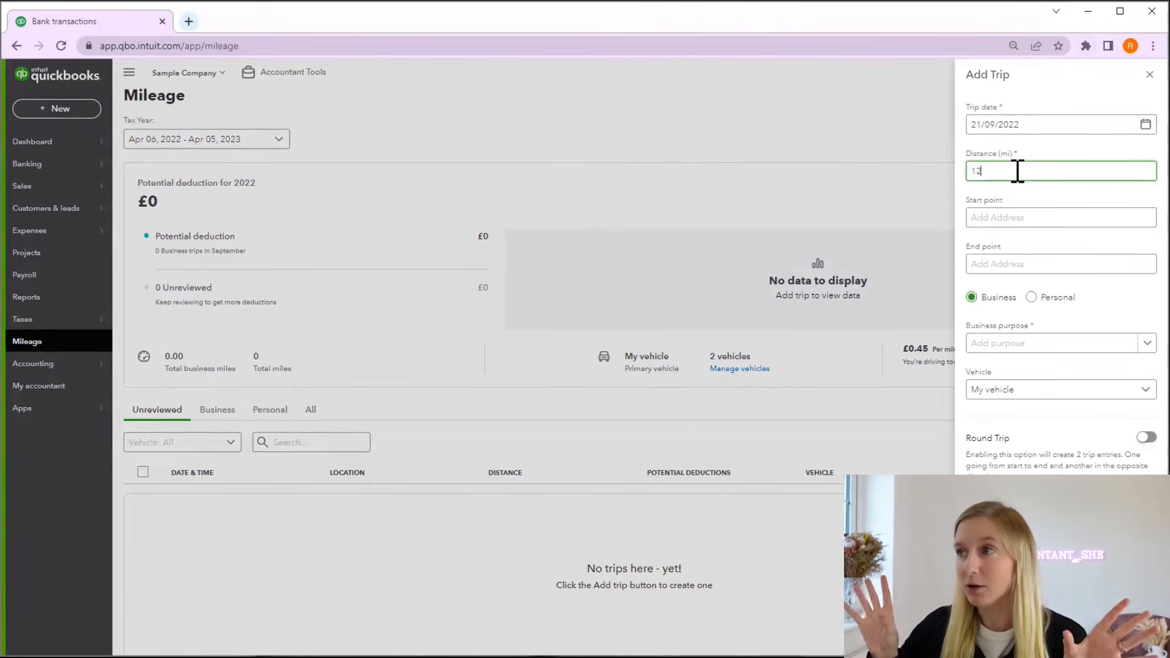
Step: Leave the trip's start and end points blank, set its business purpose to Meeting with client, and save it as a round trip
{"action": "left_click", "coordinate": [1003, 219]}
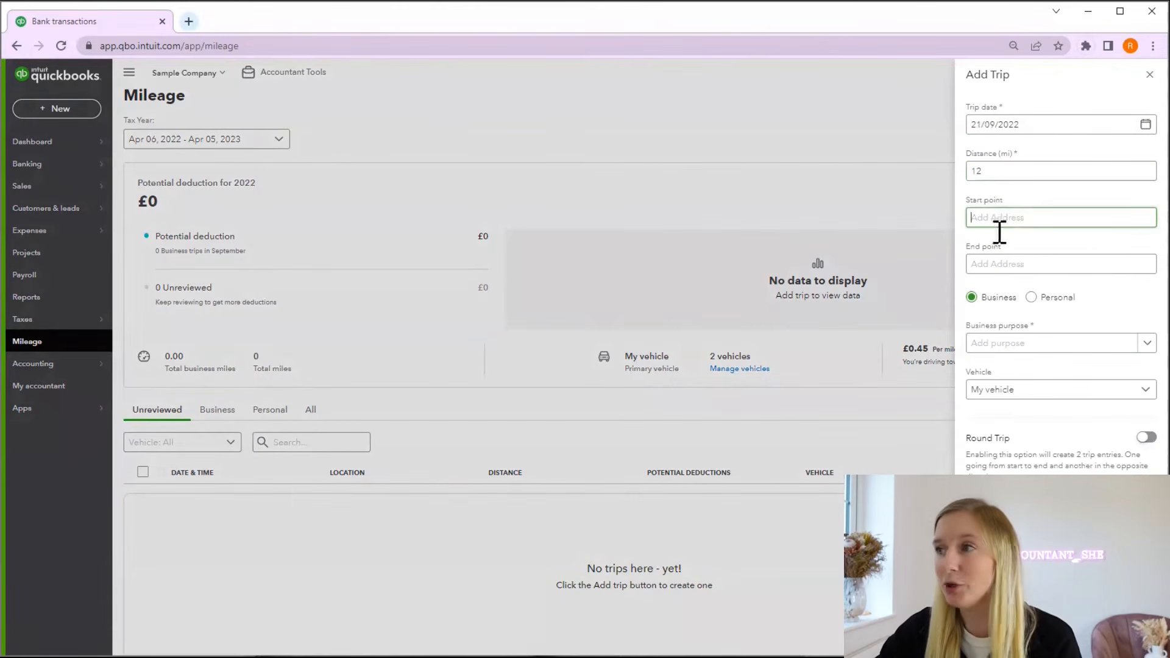
{"action": "left_click", "coordinate": [992, 263]}
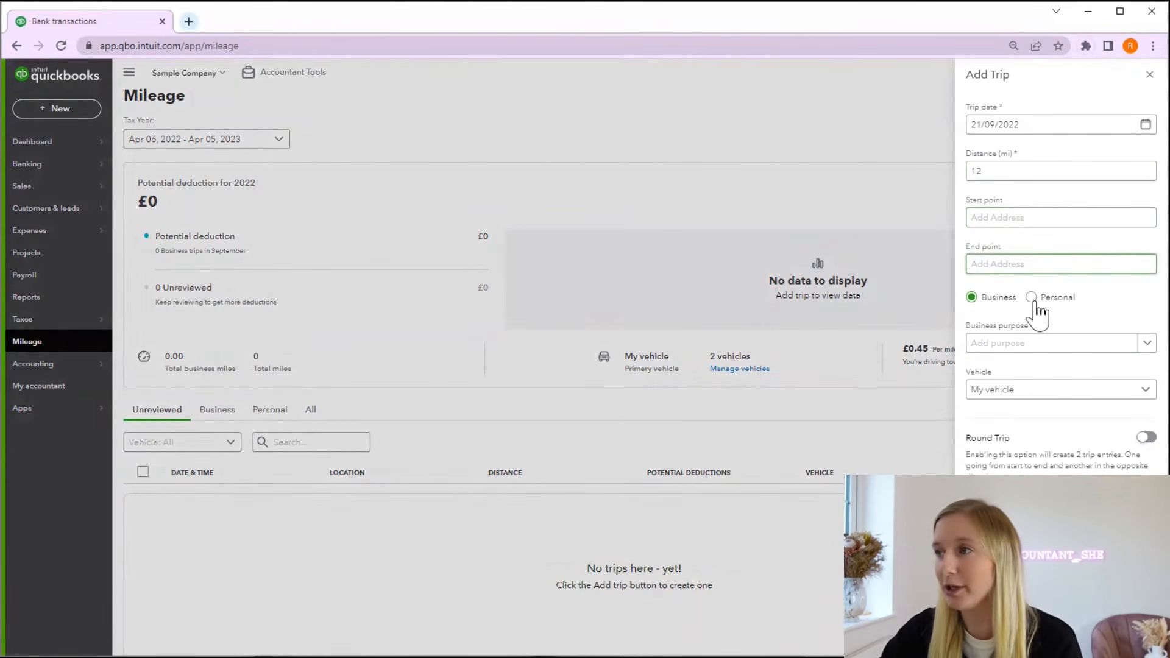
{"action": "left_click", "coordinate": [1008, 345]}
{"action": "left_click", "coordinate": [1061, 392]}
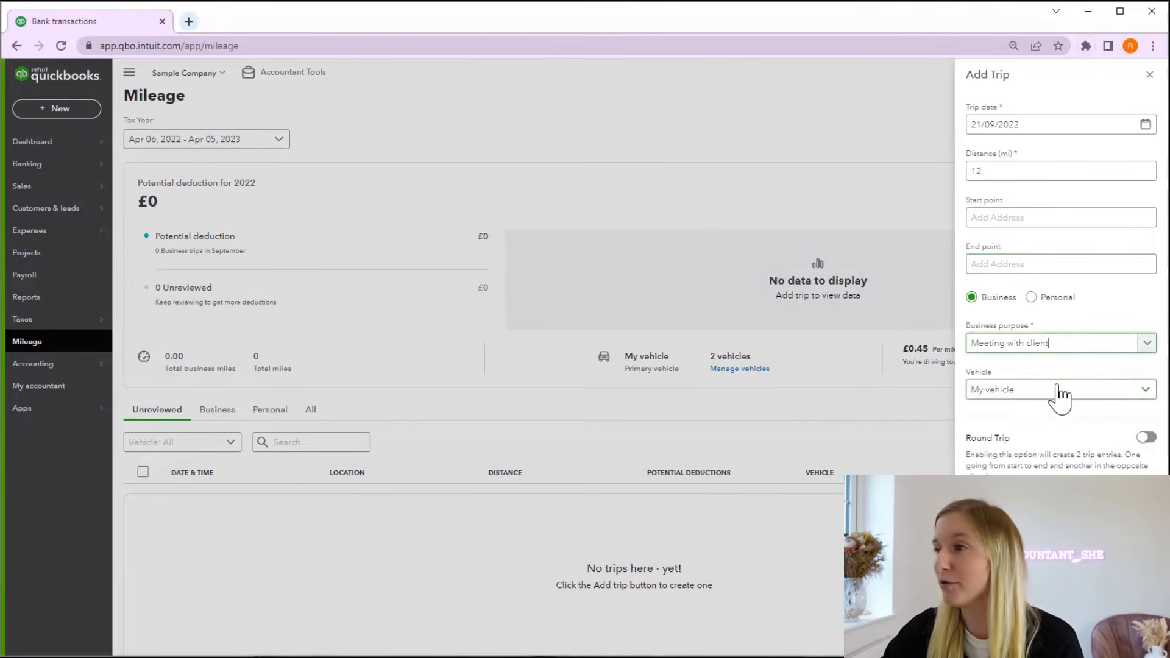
{"action": "left_click", "coordinate": [1146, 437]}
{"action": "left_click", "coordinate": [1135, 637]}
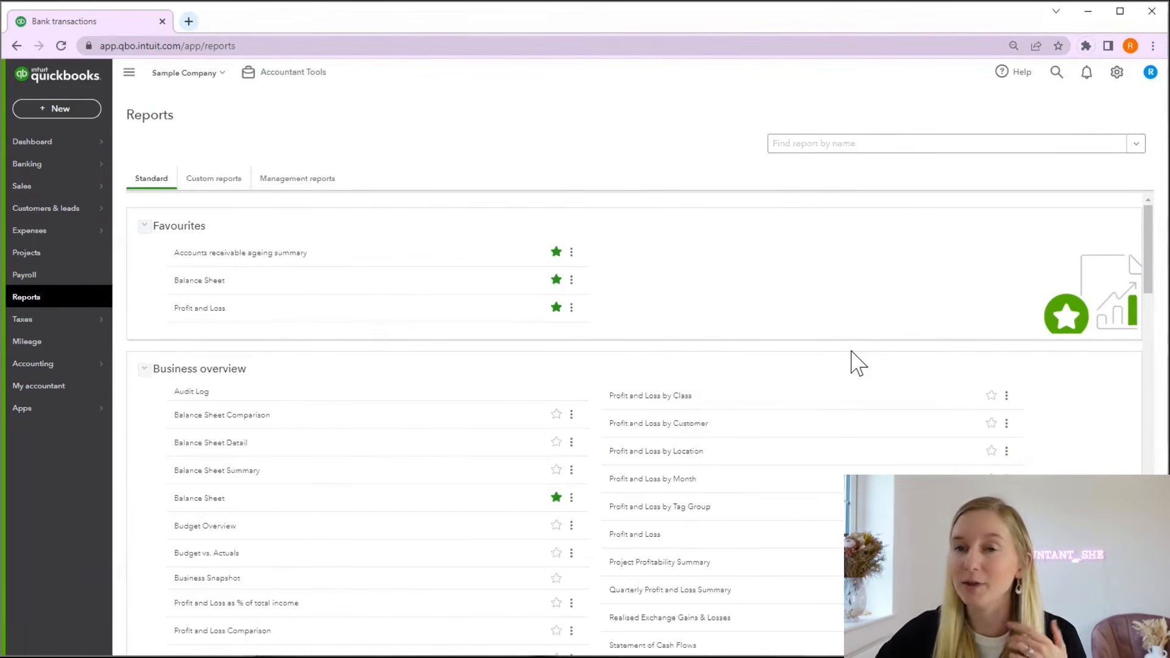
Step: Open the Accounts receivable ageing summary report to review which customers owe money and for how long
{"action": "left_click", "coordinate": [243, 254]}
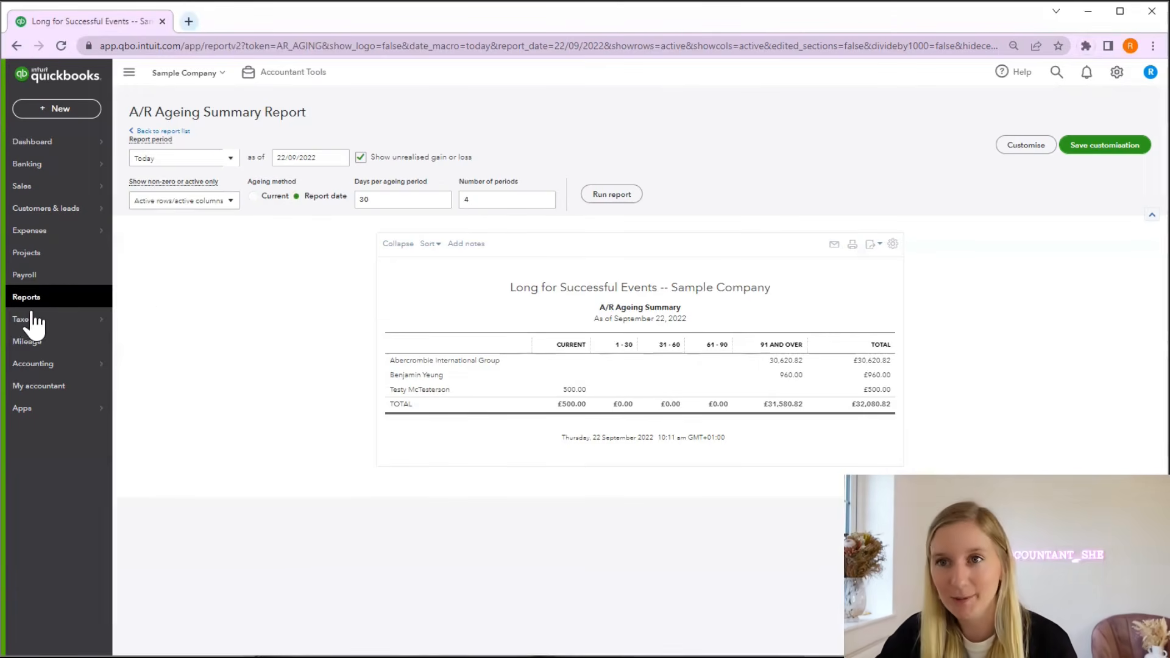
Step: Open the Profit and Loss report and examine its income, cost of sales, expenses and net income
{"action": "left_click", "coordinate": [27, 300]}
{"action": "left_click", "coordinate": [200, 307]}
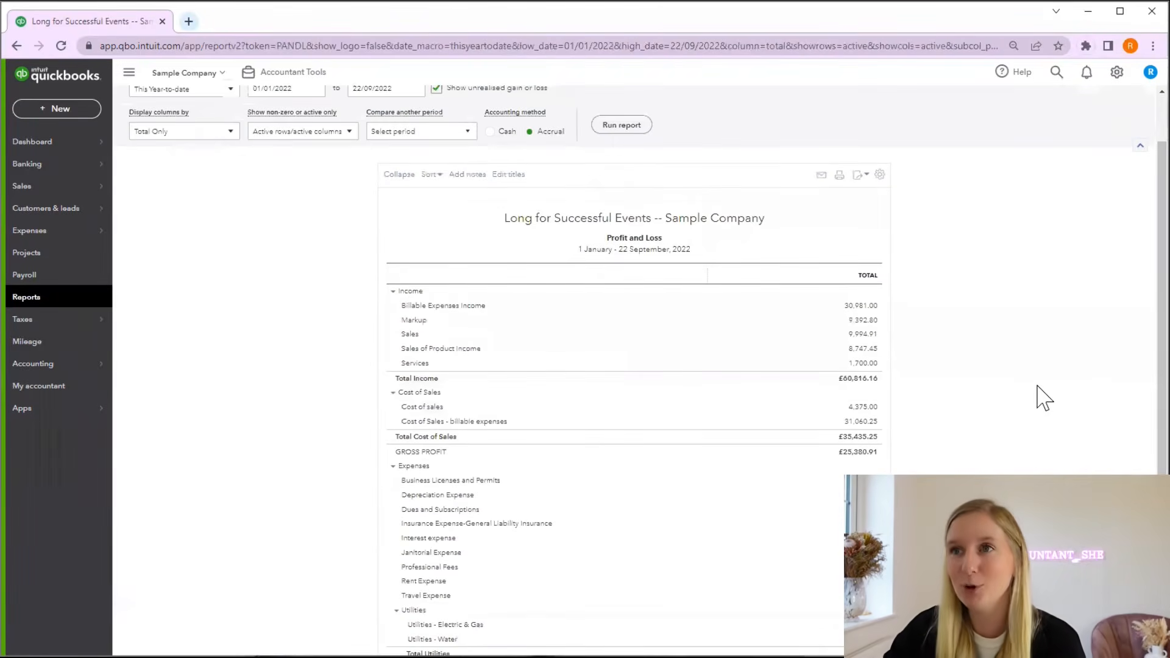
{"action": "scroll", "coordinate": [1044, 399], "scroll_direction": "down", "scroll_amount": 2}
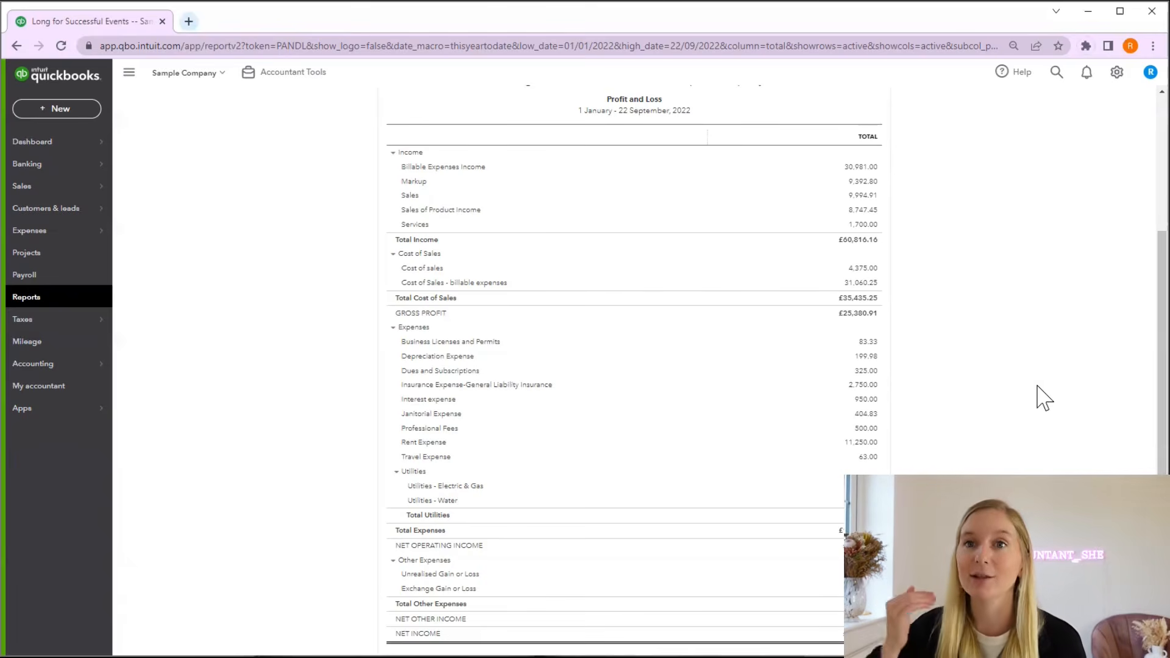
{"action": "scroll", "coordinate": [1043, 400], "scroll_direction": "down", "scroll_amount": 1}
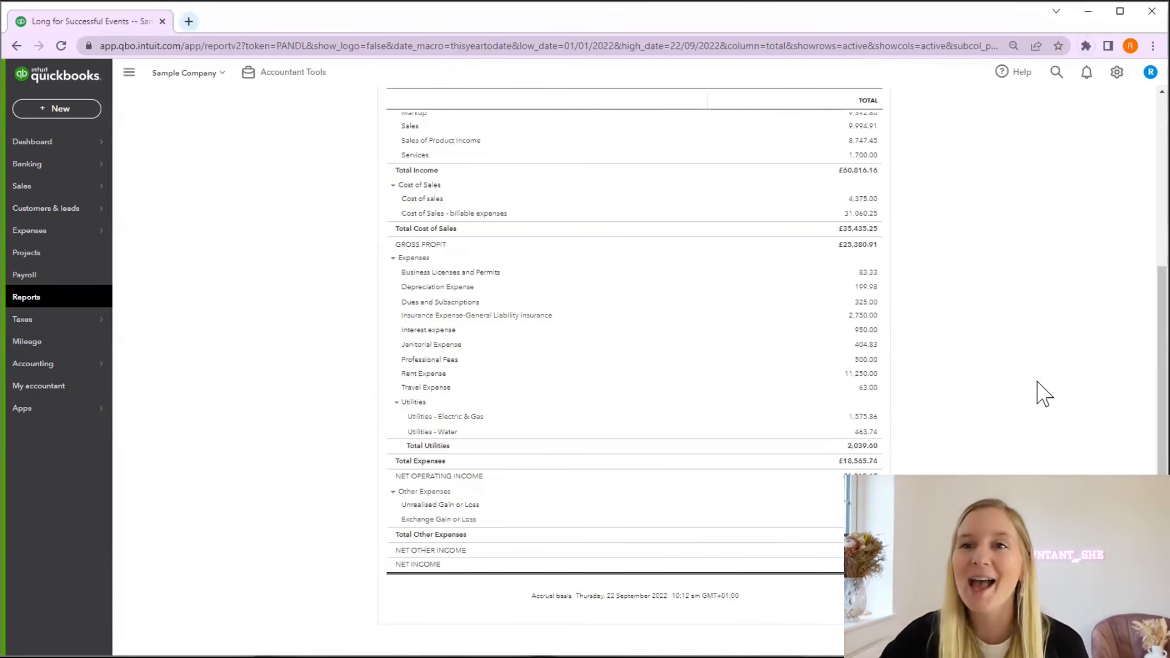
{"action": "scroll", "coordinate": [185, 244], "scroll_direction": "up", "scroll_amount": 5}
Step: Return to the report list, open the Balance Sheet and look over its assets and creditors
{"action": "left_click", "coordinate": [165, 131]}
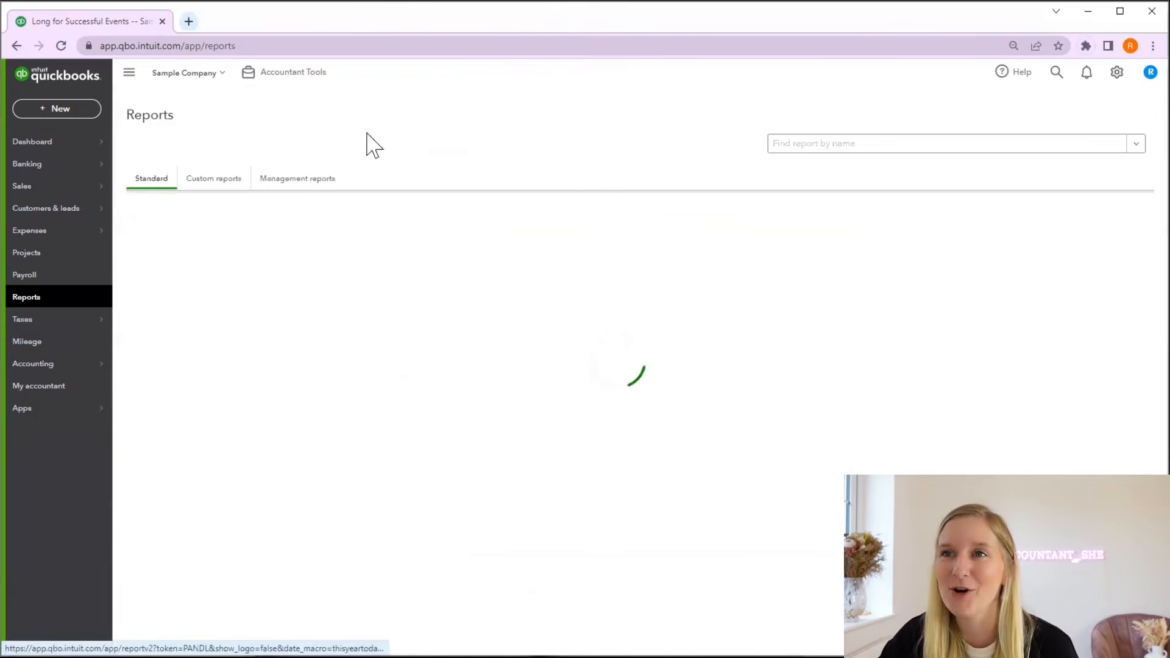
{"action": "left_click", "coordinate": [220, 278]}
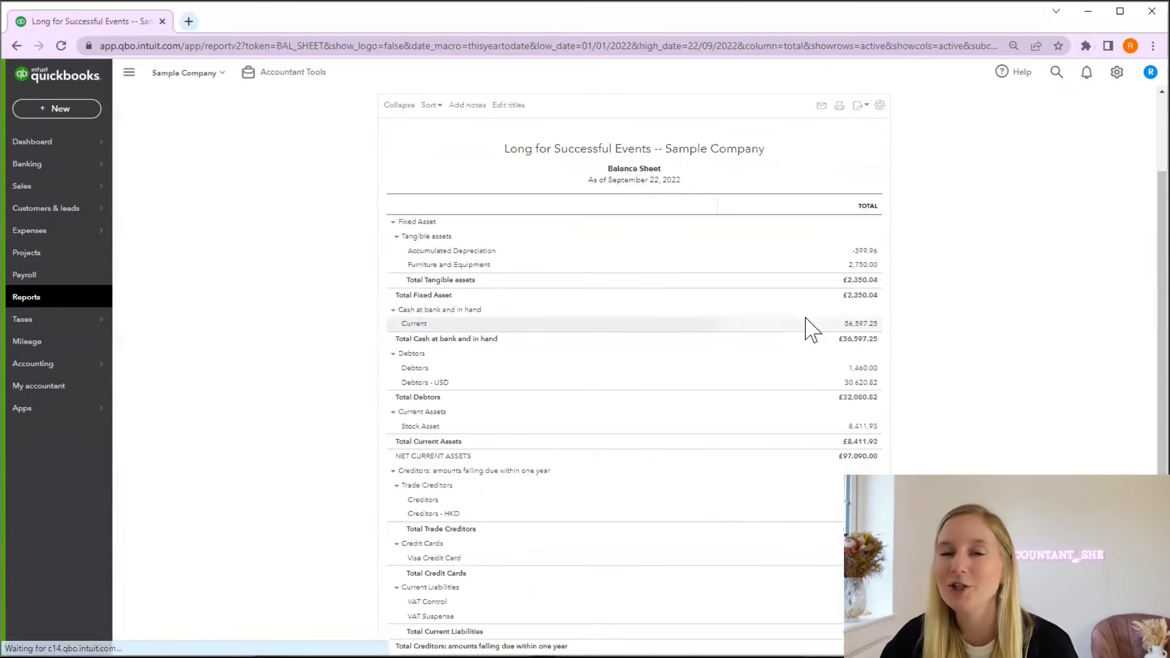
{"action": "scroll", "coordinate": [1055, 332], "scroll_direction": "down", "scroll_amount": 5}
{"action": "scroll", "coordinate": [1054, 333], "scroll_direction": "up", "scroll_amount": 3}
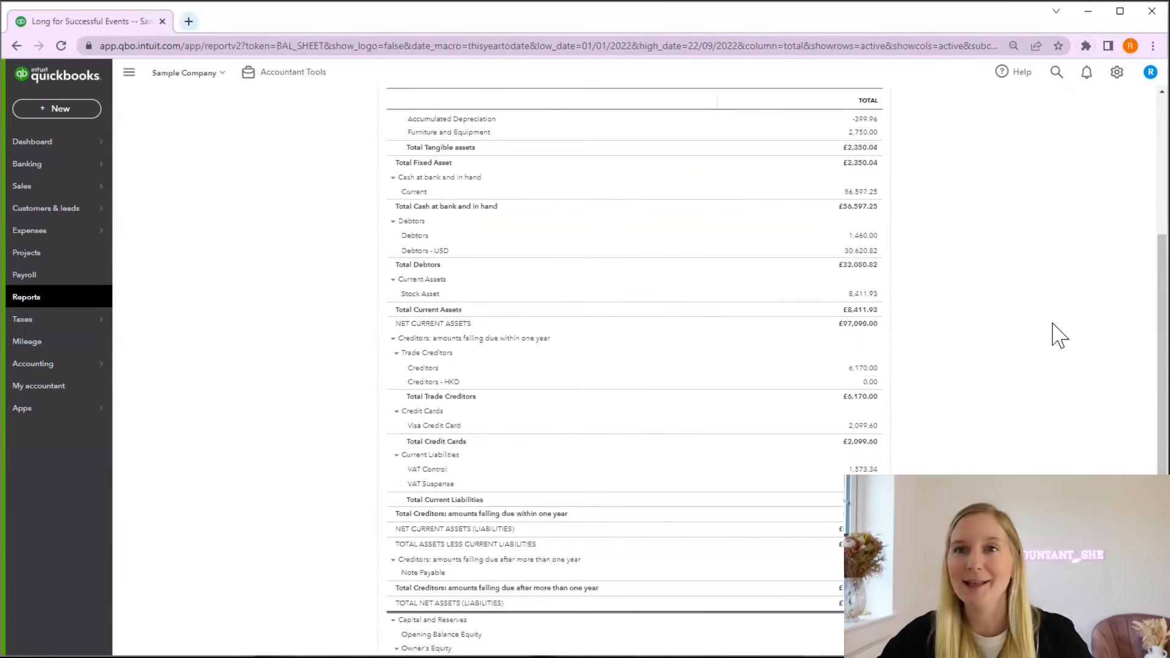
{"action": "scroll", "coordinate": [1060, 334], "scroll_direction": "up", "scroll_amount": 3}
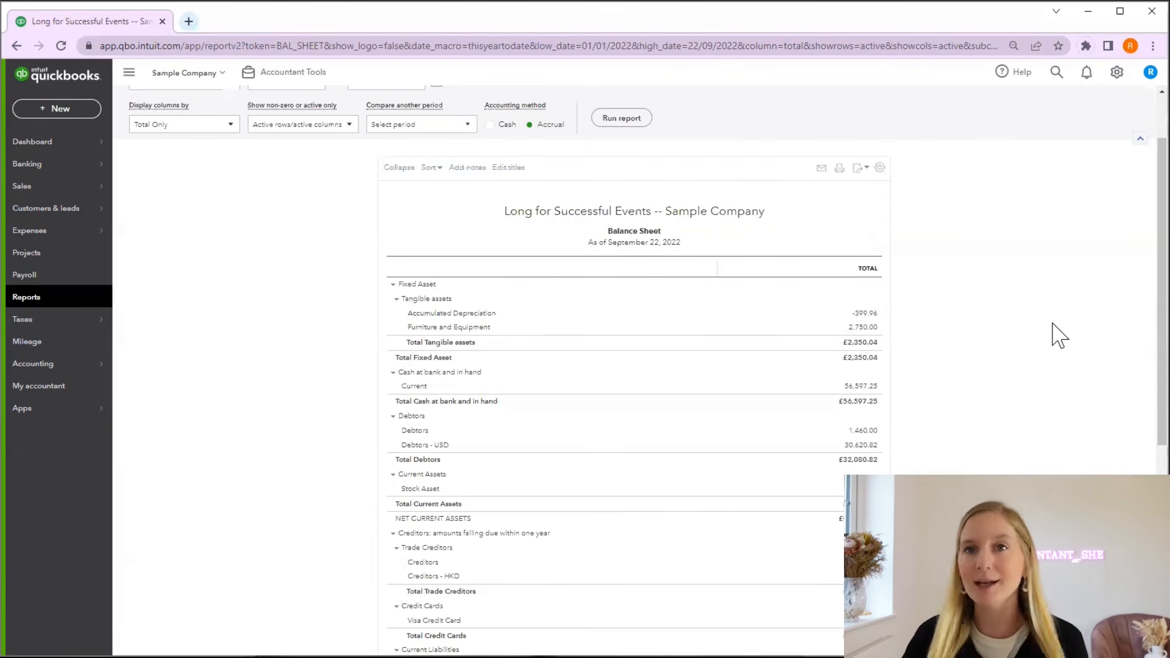
{"action": "scroll", "coordinate": [1078, 390], "scroll_direction": "down", "scroll_amount": 1}
{"action": "scroll", "coordinate": [1005, 427], "scroll_direction": "up", "scroll_amount": 2}
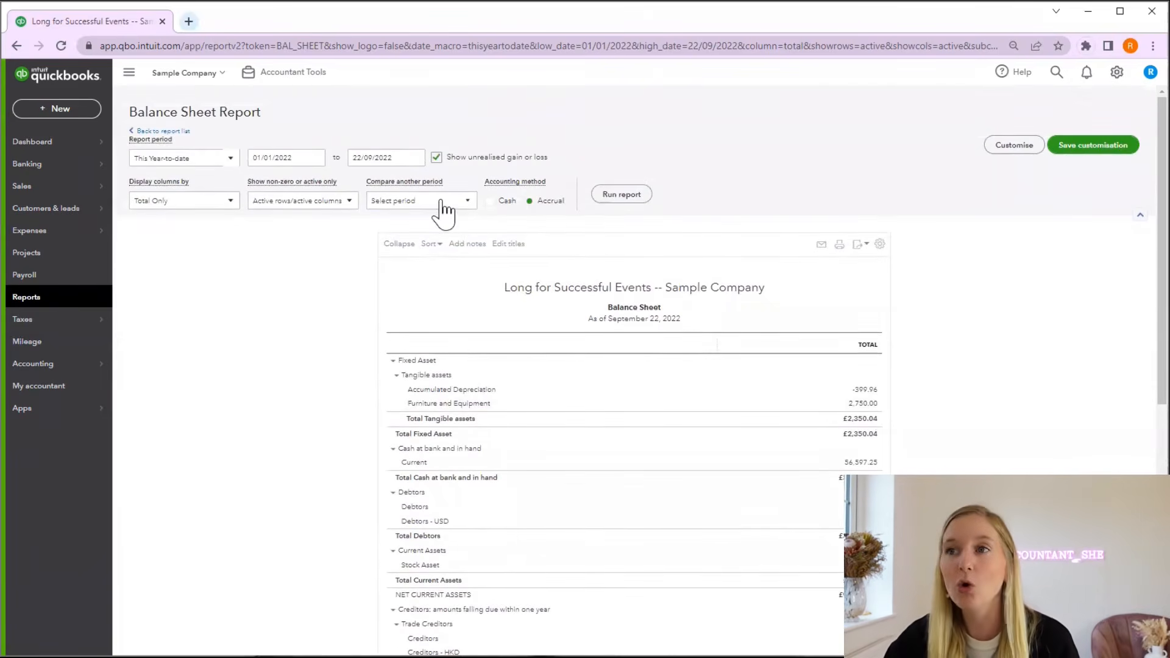
Step: Look through the Balance Sheet's options for comparing another period and showing non-zero or active rows and columns
{"action": "left_click", "coordinate": [443, 201]}
{"action": "left_click", "coordinate": [282, 348]}
{"action": "left_click", "coordinate": [334, 207]}
{"action": "left_click", "coordinate": [200, 284]}
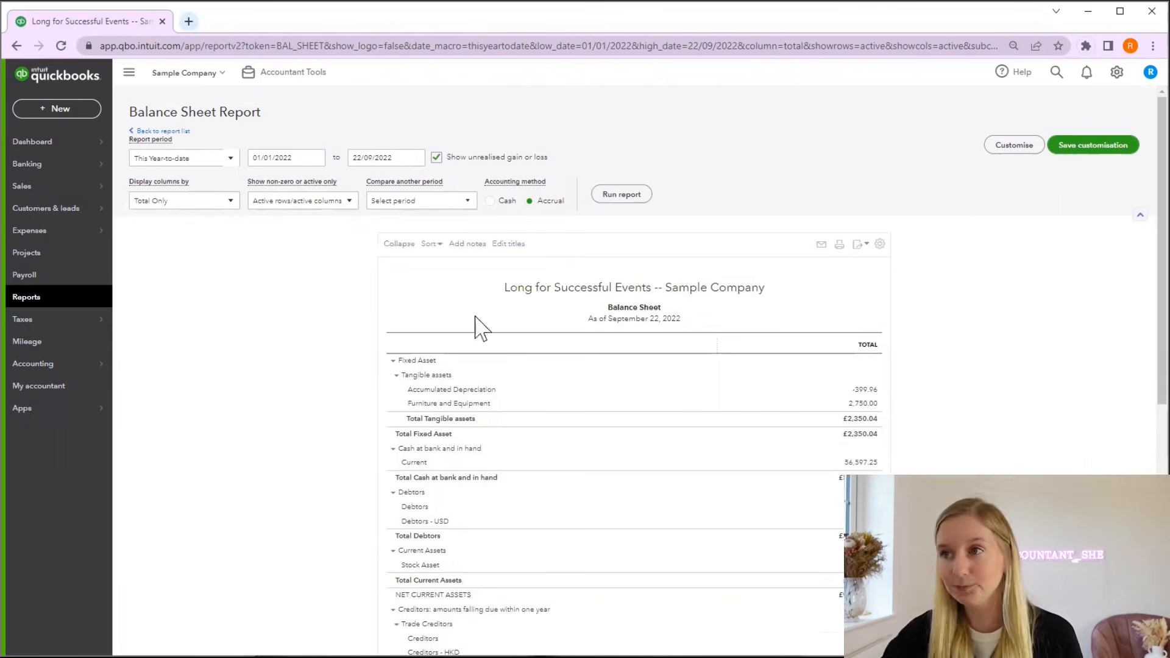
Step: Examine the Balance Sheet down to its capital and reserves and go back to the dashboard's business overview
{"action": "scroll", "coordinate": [732, 365], "scroll_direction": "down", "scroll_amount": 7}
{"action": "scroll", "coordinate": [954, 393], "scroll_direction": "up", "scroll_amount": 3}
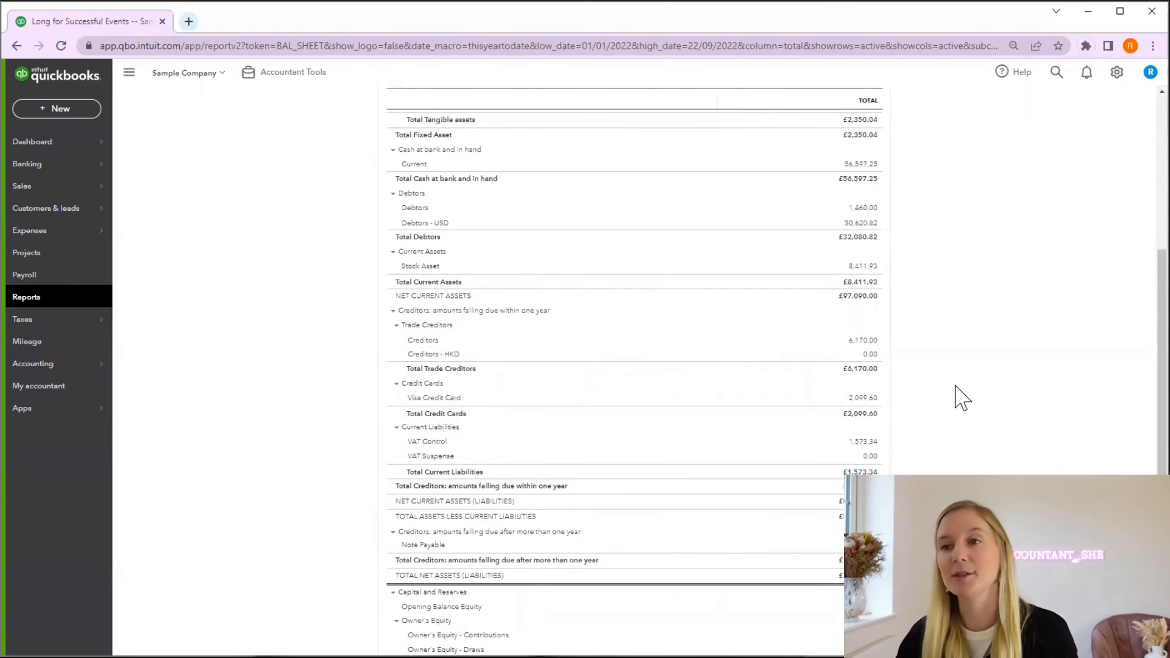
{"action": "scroll", "coordinate": [962, 399], "scroll_direction": "down", "scroll_amount": 3}
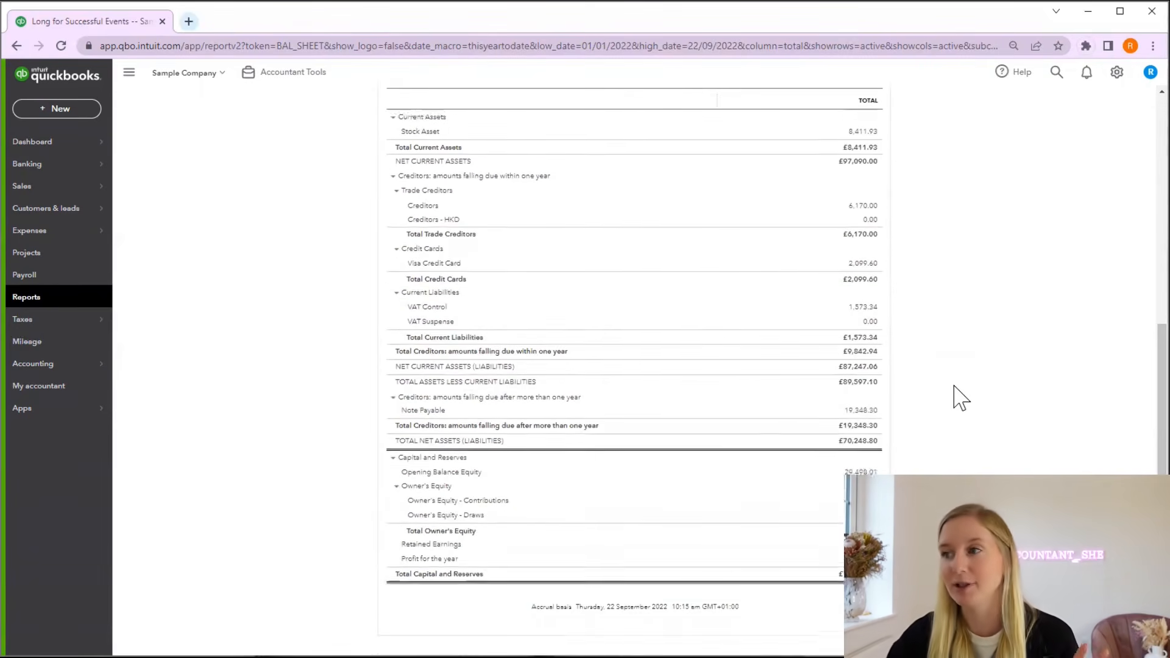
{"action": "left_click", "coordinate": [51, 145]}
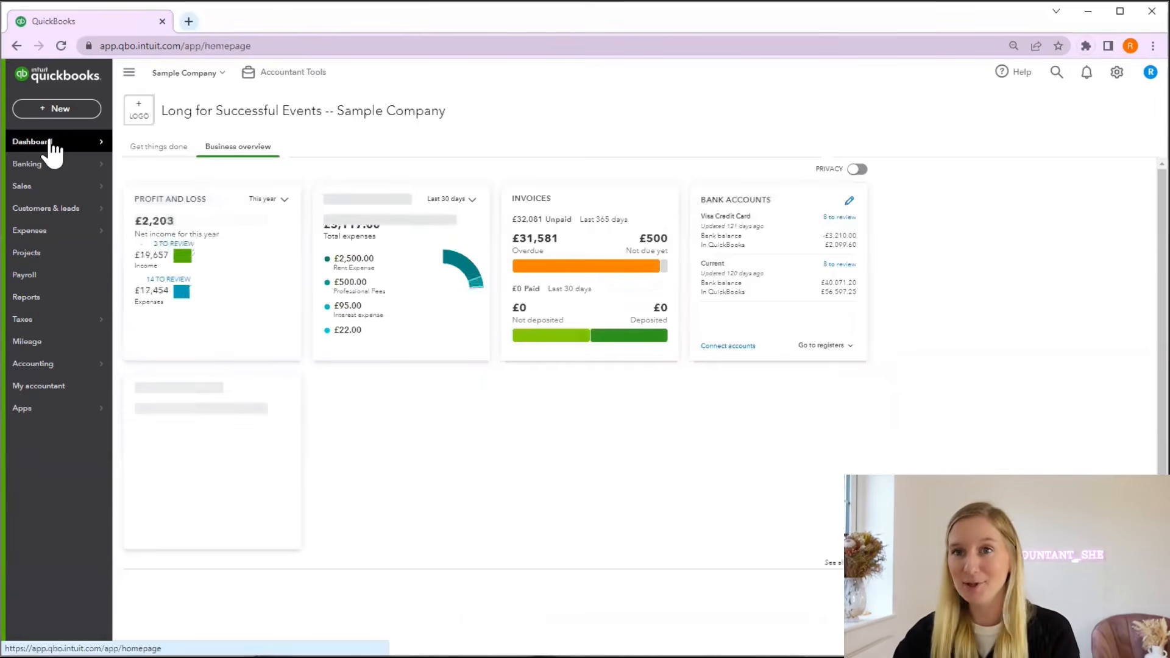